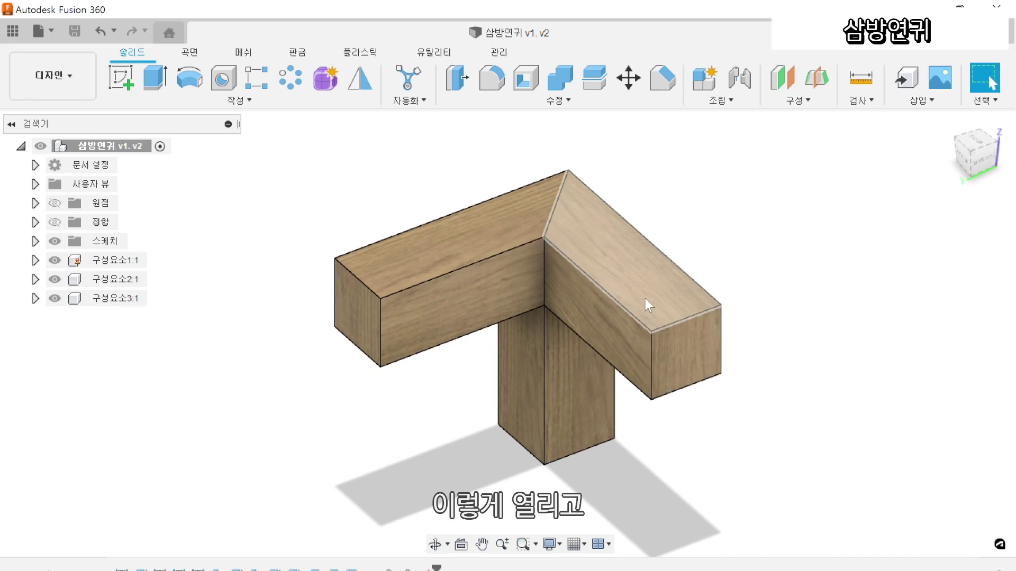
Inspect the finished three-way miter joint by pulling its beams apart and orbiting around it, and undo the component moves
{"action": "left_click_drag", "start_coordinate": [470, 281], "coordinate": [334, 297]}
{"action": "middle_click_drag", "start_coordinate": [430, 335], "coordinate": [465, 335], "text": "shift"}
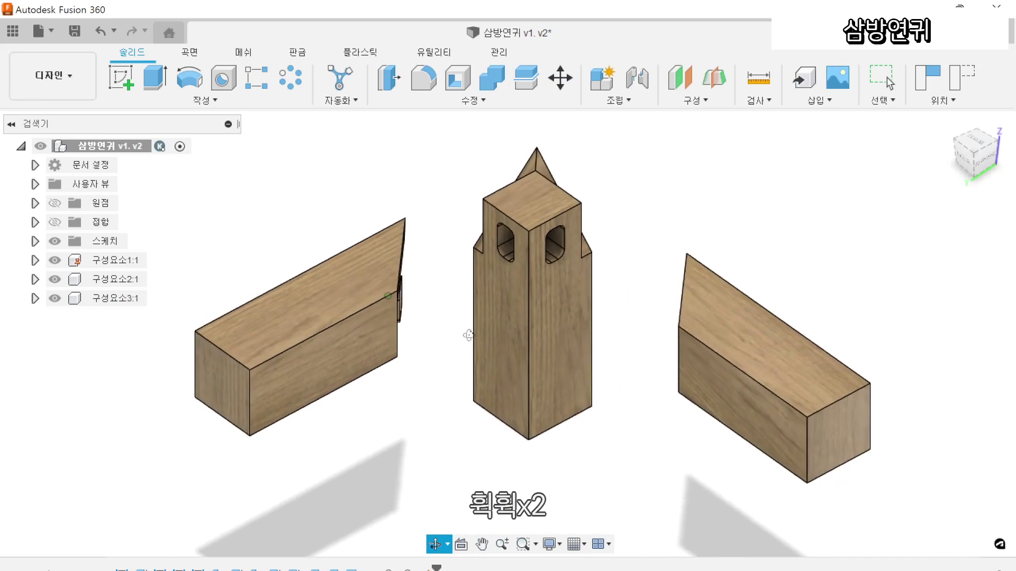
{"action": "scroll", "coordinate": [468, 318], "scroll_direction": "up", "scroll_amount": 4}
{"action": "key", "text": "ctrl+z"}
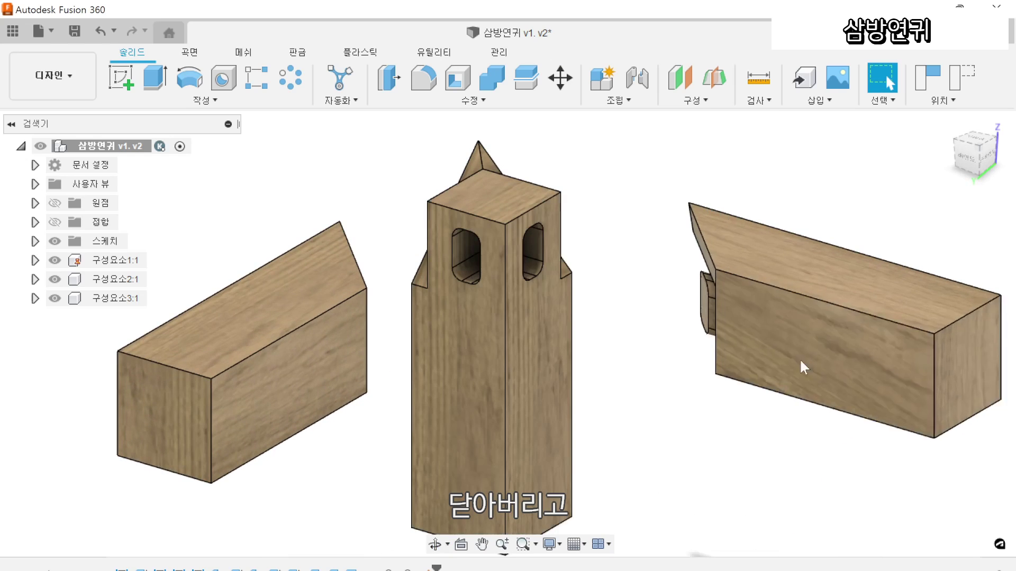
{"action": "key", "text": "ctrl+z"}
{"action": "middle_click_drag", "start_coordinate": [789, 404], "coordinate": [734, 378], "text": "shift"}
{"action": "scroll", "coordinate": [791, 438], "scroll_direction": "down", "scroll_amount": 2}
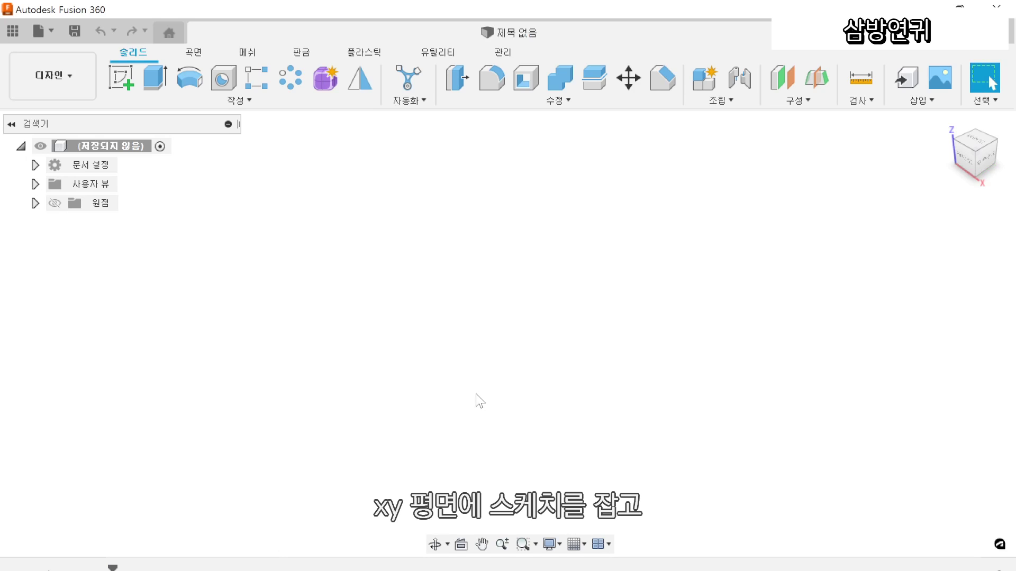
Start a sketch on the XY plane and draw a 30 × 30 mm square with one corner at the origin
{"action": "left_click", "coordinate": [121, 78]}
{"action": "left_click", "coordinate": [582, 328]}
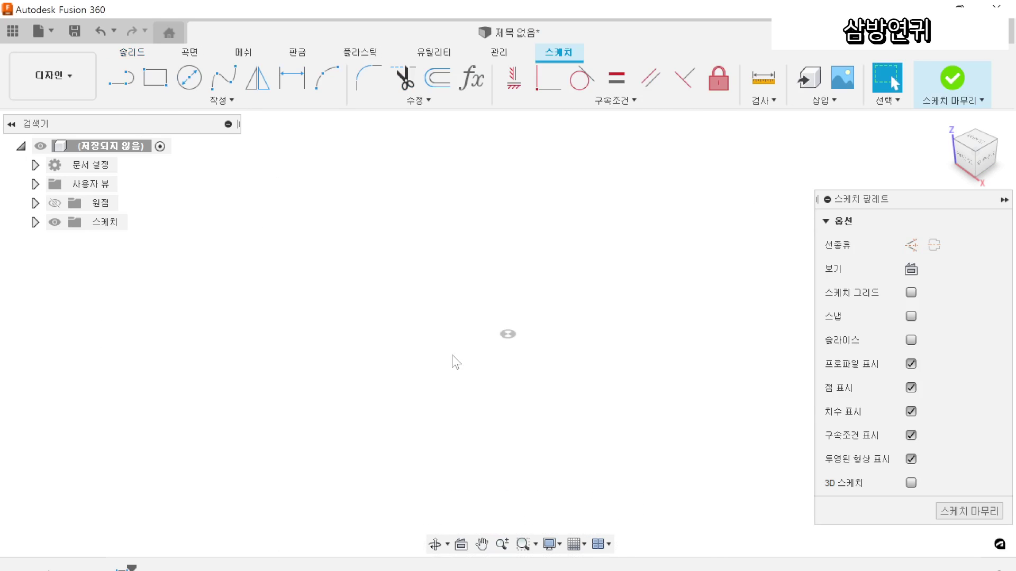
{"action": "key", "text": "r"}
{"action": "left_click", "coordinate": [456, 344]}
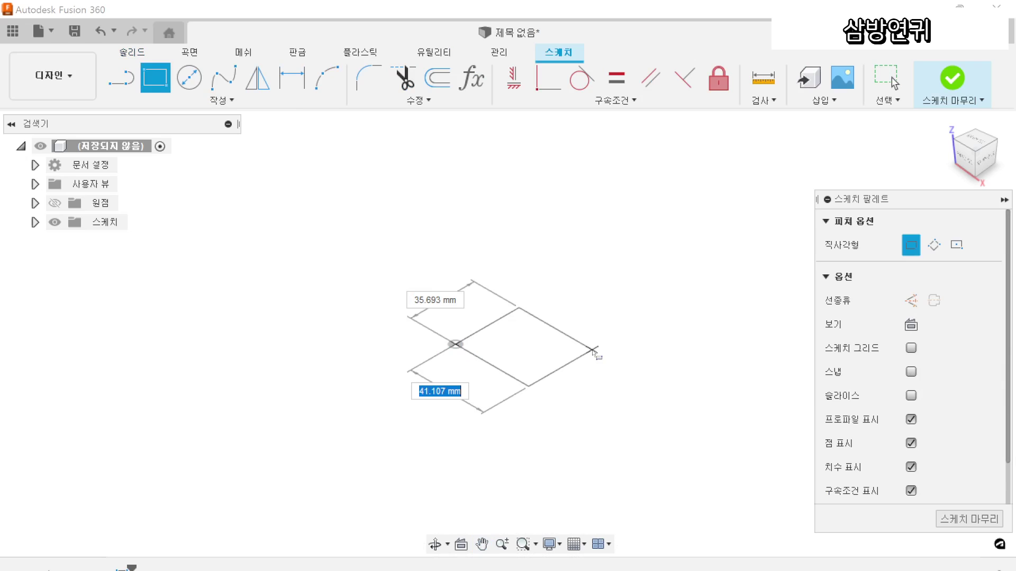
{"action": "type", "text": "30"}
{"action": "key", "text": "Tab"}
{"action": "type", "text": "30"}
{"action": "key", "text": "Return"}
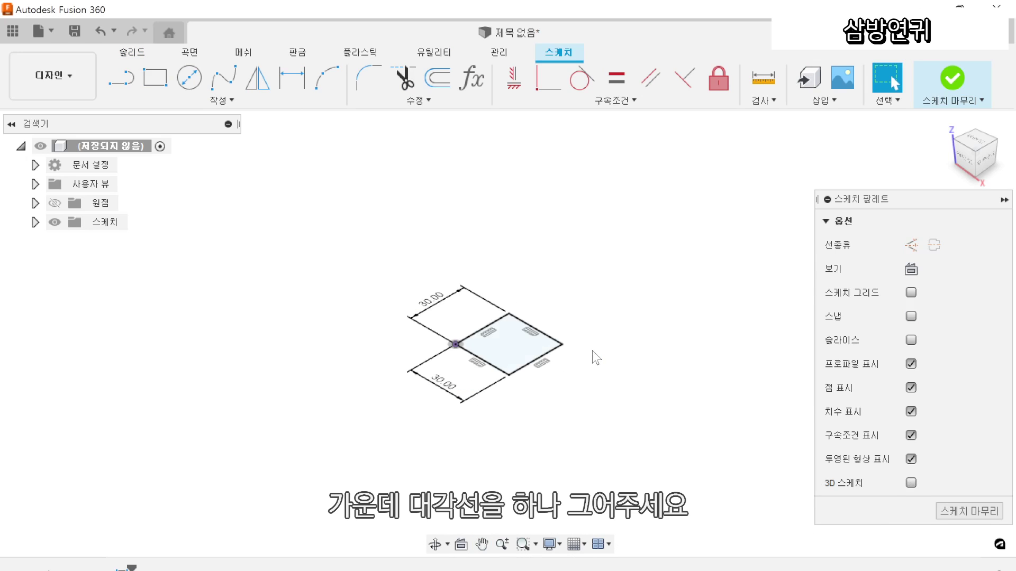
Draw a diagonal line across the square from the origin corner to the opposite corner
{"action": "left_click", "coordinate": [456, 344]}
{"action": "left_click", "coordinate": [563, 344]}
{"action": "key", "text": "Escape"}
Extrude both triangular profiles of the square upward together into a tall post as a new body
{"action": "scroll", "coordinate": [561, 350], "scroll_direction": "up", "scroll_amount": 2}
{"action": "key", "text": "e"}
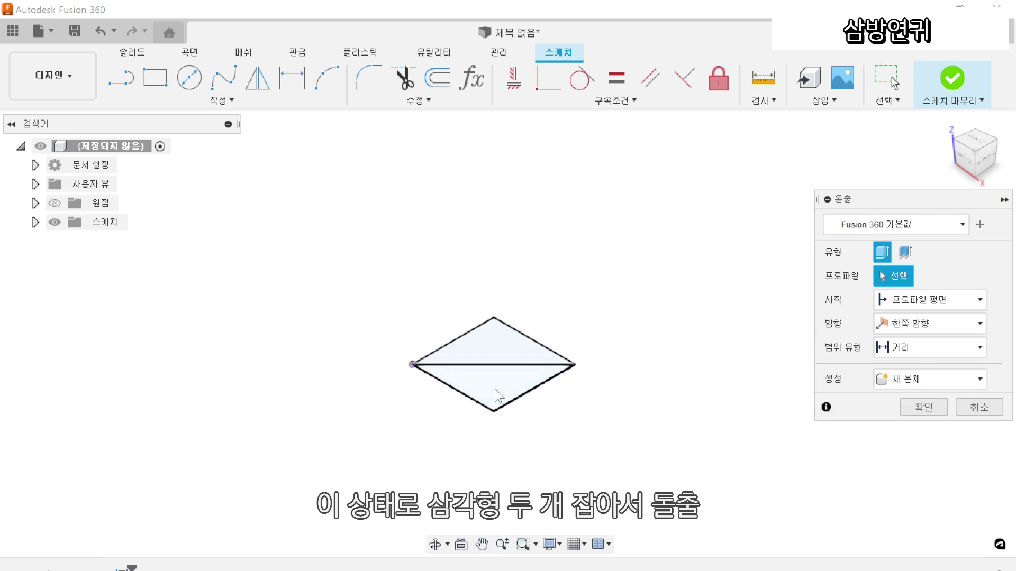
{"action": "left_click", "coordinate": [494, 389]}
{"action": "left_click", "coordinate": [510, 357]}
{"action": "left_click_drag", "start_coordinate": [490, 342], "coordinate": [486, 207]}
{"action": "middle_click_drag", "start_coordinate": [423, 317], "coordinate": [412, 394]}
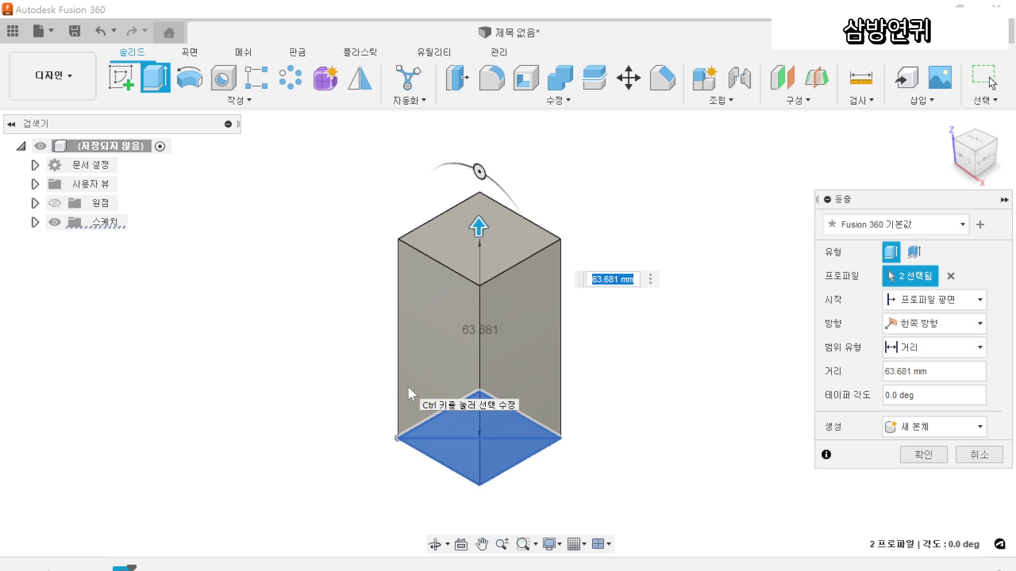
{"action": "key", "text": "Return"}
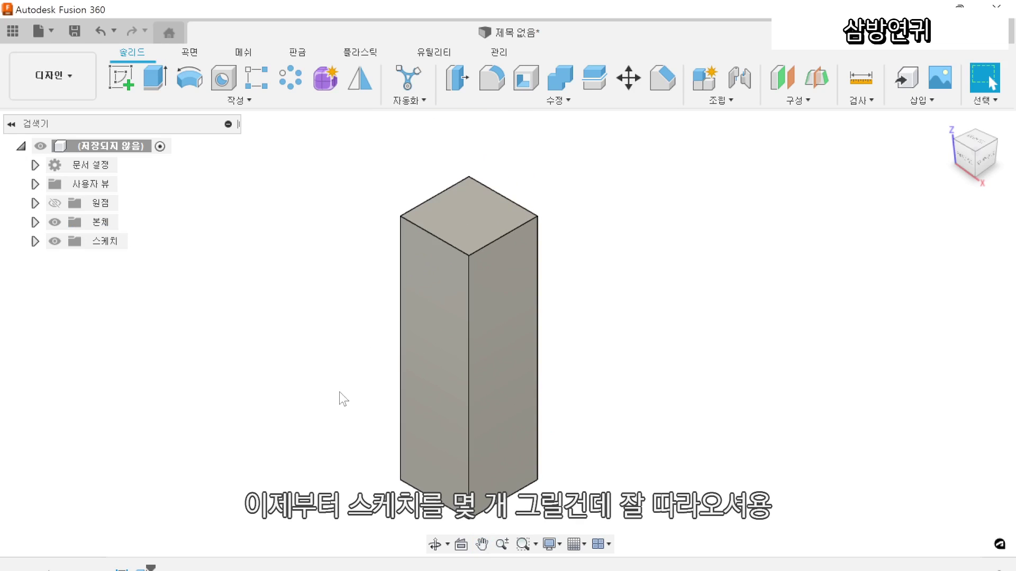
Show the base sketch, and draw a 30 × 30 mm square at the upper end of the post's left front face in a new sketch
{"action": "left_click", "coordinate": [35, 241]}
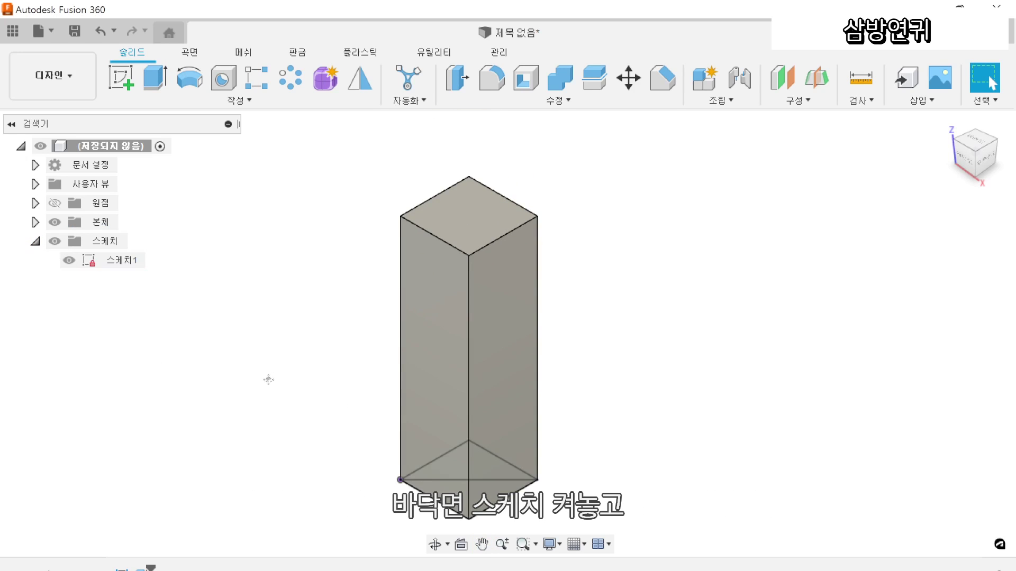
{"action": "right_click", "coordinate": [441, 323]}
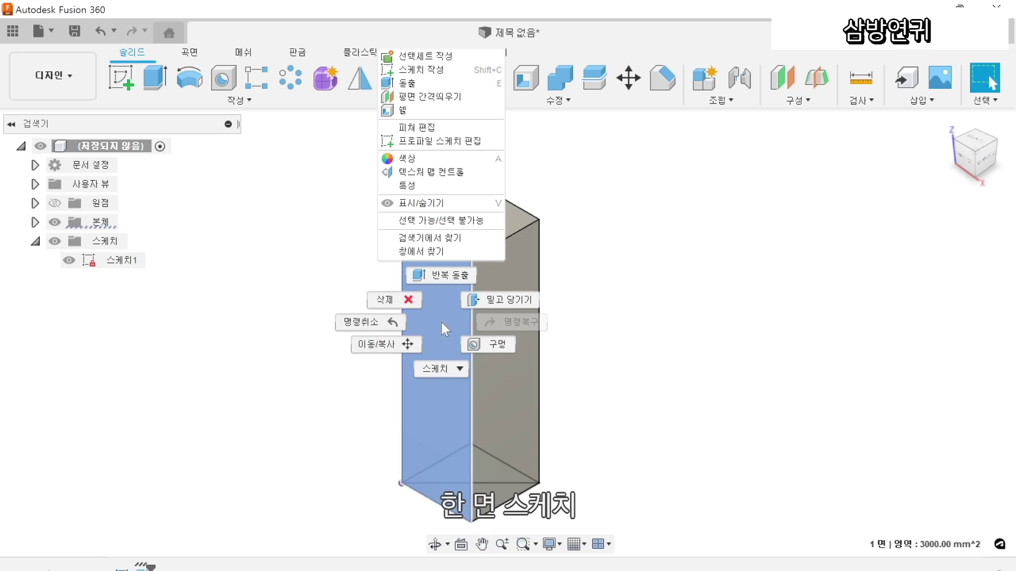
{"action": "left_click", "coordinate": [442, 71]}
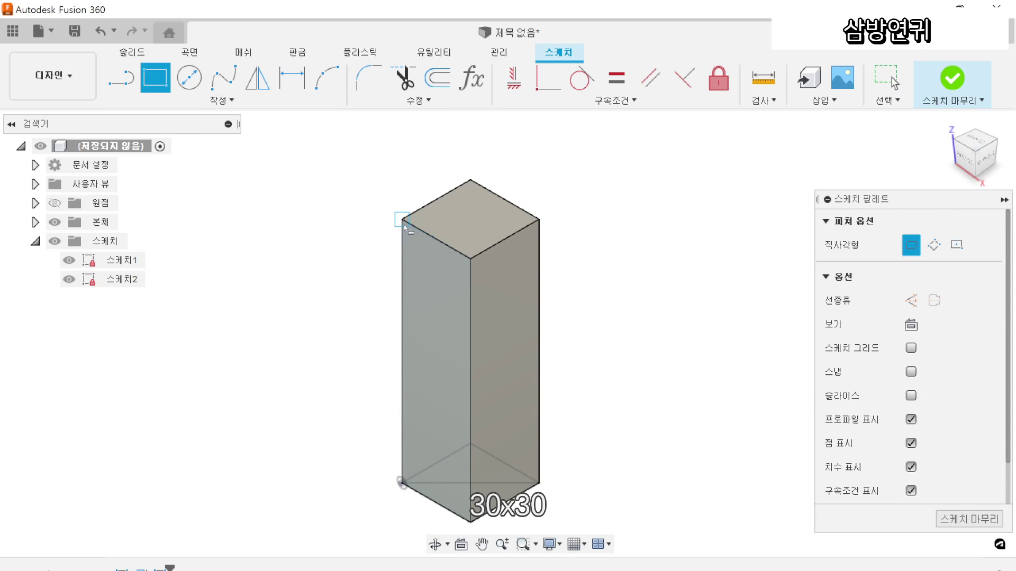
{"action": "type", "text": "30"}
{"action": "key", "text": "Tab"}
{"action": "type", "text": "30"}
{"action": "key", "text": "Return"}
{"action": "key", "text": "Escape"}
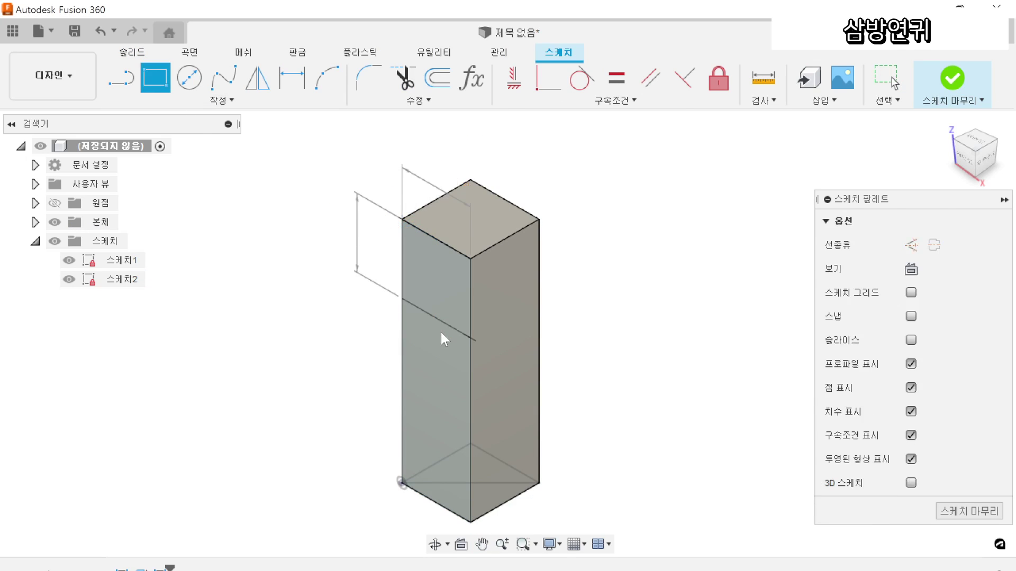
Draw a diagonal from the square's lower-left corner up to its upper-right corner and finish the sketch
{"action": "scroll", "coordinate": [440, 332], "scroll_direction": "up", "scroll_amount": 1}
{"action": "key", "text": "l"}
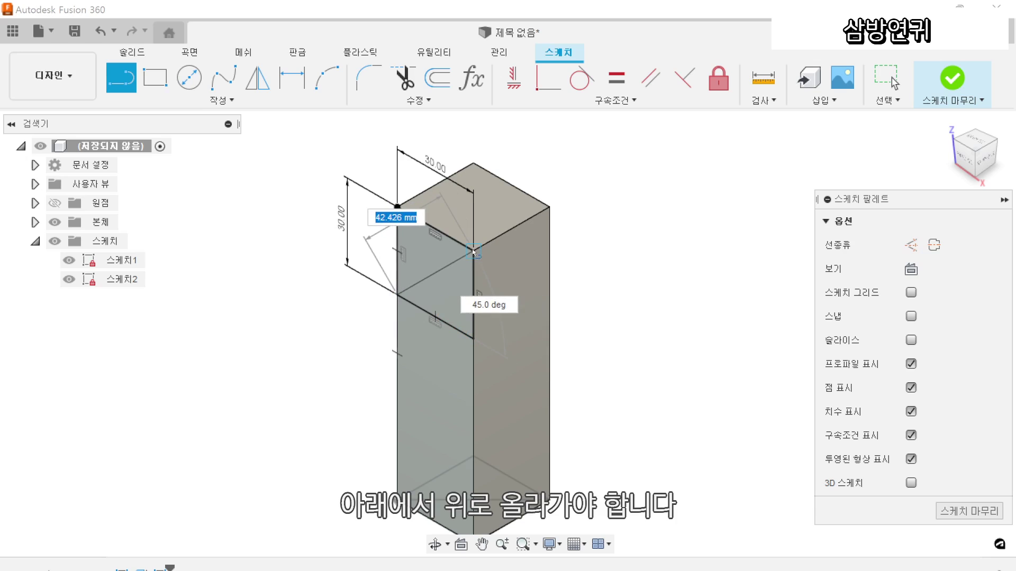
{"action": "key", "text": "Escape"}
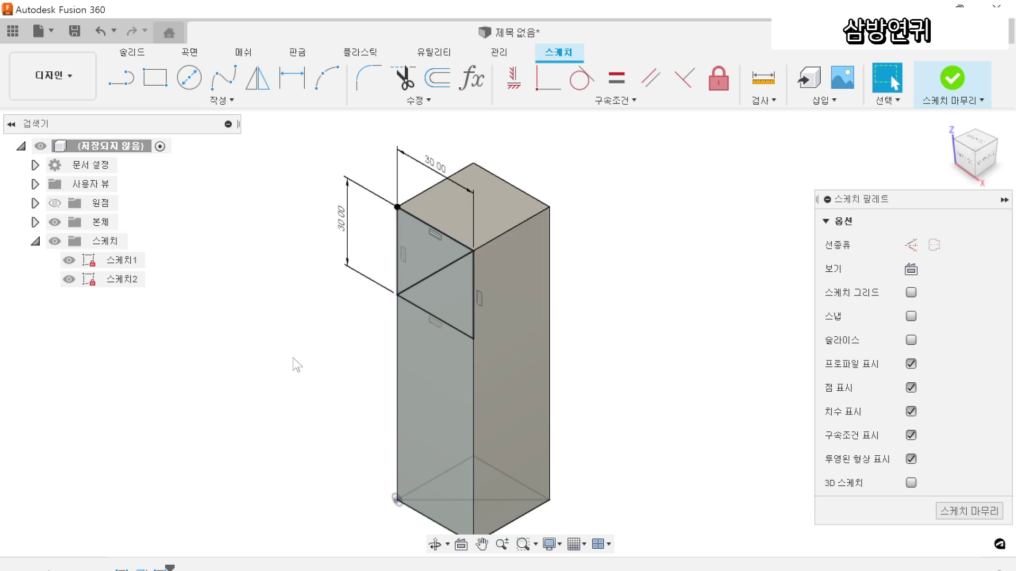
{"action": "left_click", "coordinate": [952, 79]}
Sketch a 30 × 30 mm square at the upper end of the adjacent front face with a diagonal from its upper-left to lower-right corner
{"action": "left_click", "coordinate": [525, 291]}
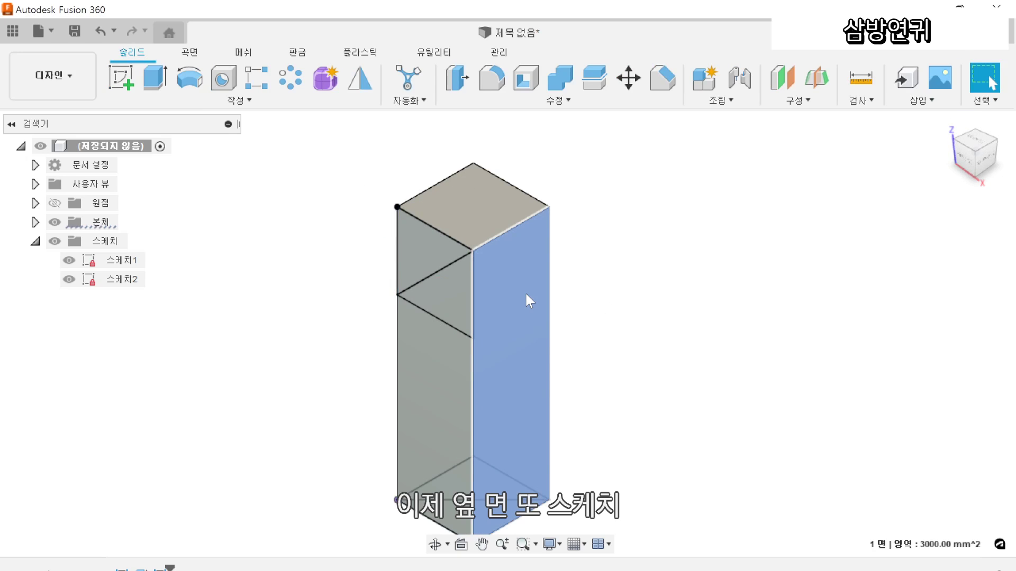
{"action": "right_click", "coordinate": [525, 297]}
{"action": "left_click", "coordinate": [506, 377]}
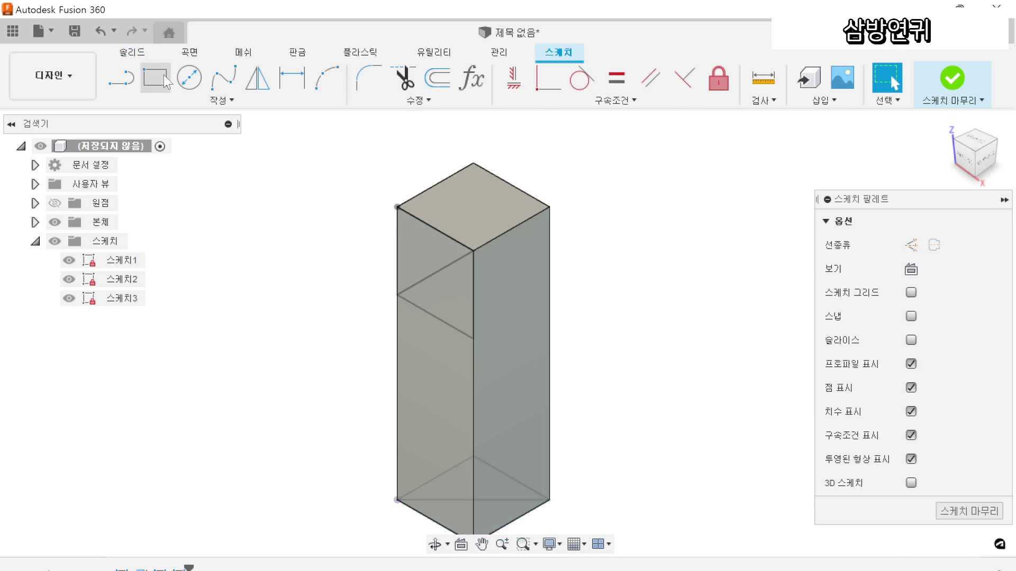
{"action": "key", "text": "r"}
{"action": "left_click", "coordinate": [473, 253]}
{"action": "type", "text": "30"}
{"action": "key", "text": "Tab"}
{"action": "type", "text": "30"}
{"action": "key", "text": "Tab"}
{"action": "key", "text": "Return"}
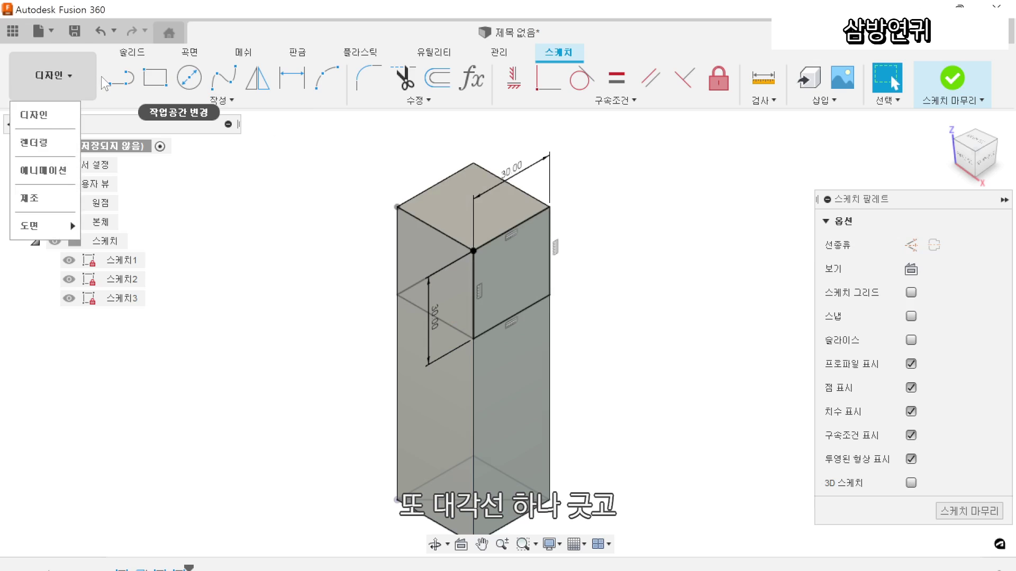
{"action": "left_click", "coordinate": [121, 78]}
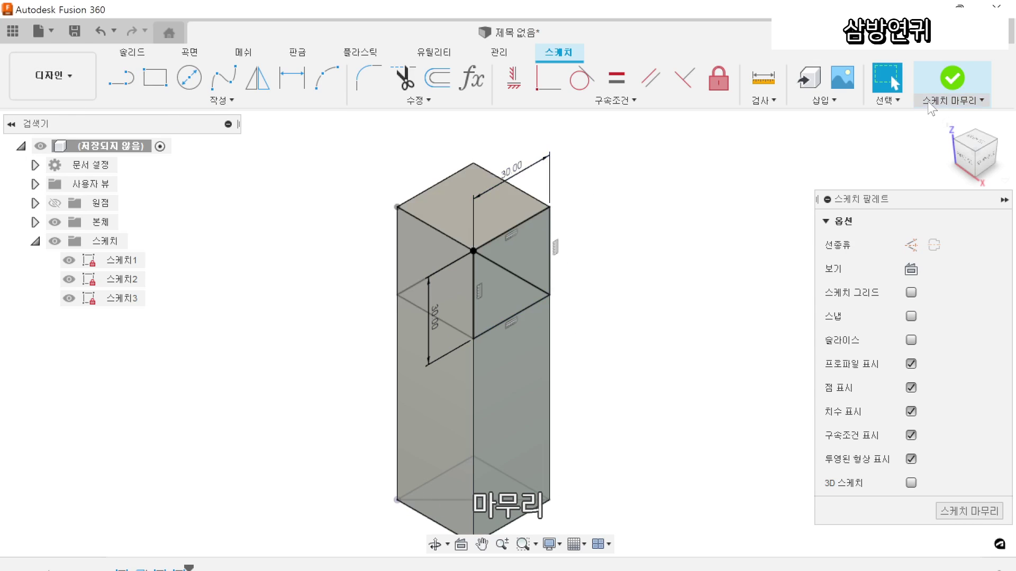
{"action": "left_click", "coordinate": [952, 80]}
Sketch two connected lines on the post's top face along its two front edges as a sweep path, and finish the sketch
{"action": "left_click", "coordinate": [482, 200]}
{"action": "right_click", "coordinate": [483, 198]}
{"action": "left_click", "coordinate": [473, 278]}
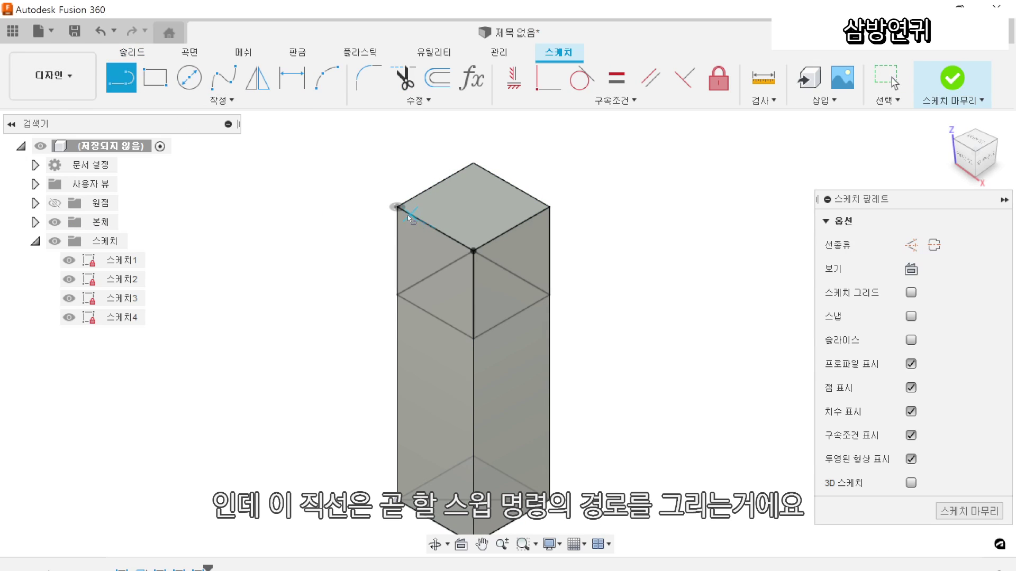
{"action": "left_click", "coordinate": [473, 250]}
{"action": "left_click", "coordinate": [549, 207]}
{"action": "left_click", "coordinate": [953, 78]}
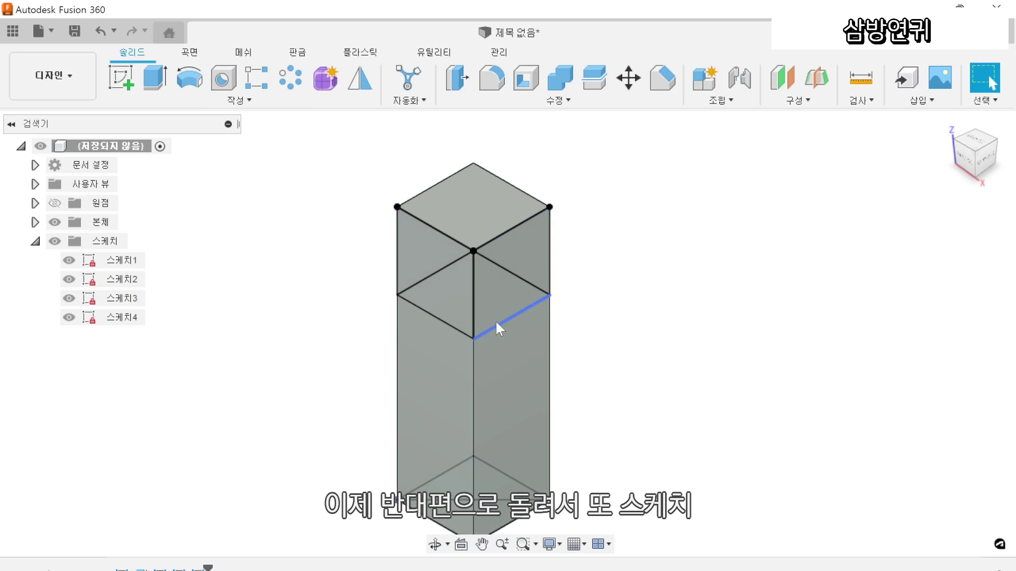
Start a sketch on the rear face next to the first sketched face and draw a 30 × 30 mm square at its upper end
{"action": "middle_click_drag", "start_coordinate": [358, 347], "coordinate": [454, 280], "text": "shift"}
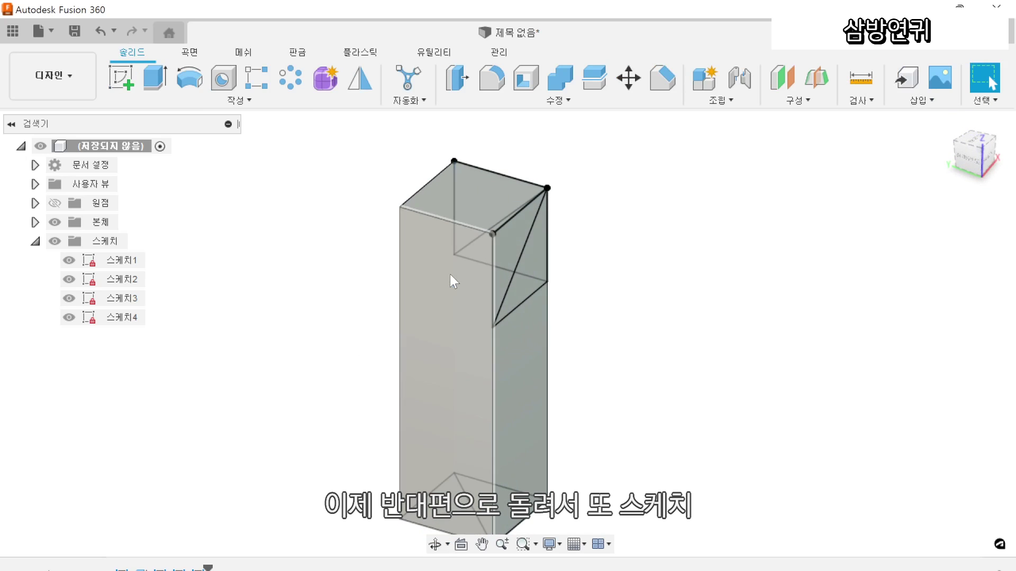
{"action": "left_click", "coordinate": [422, 271]}
{"action": "right_click", "coordinate": [422, 271]}
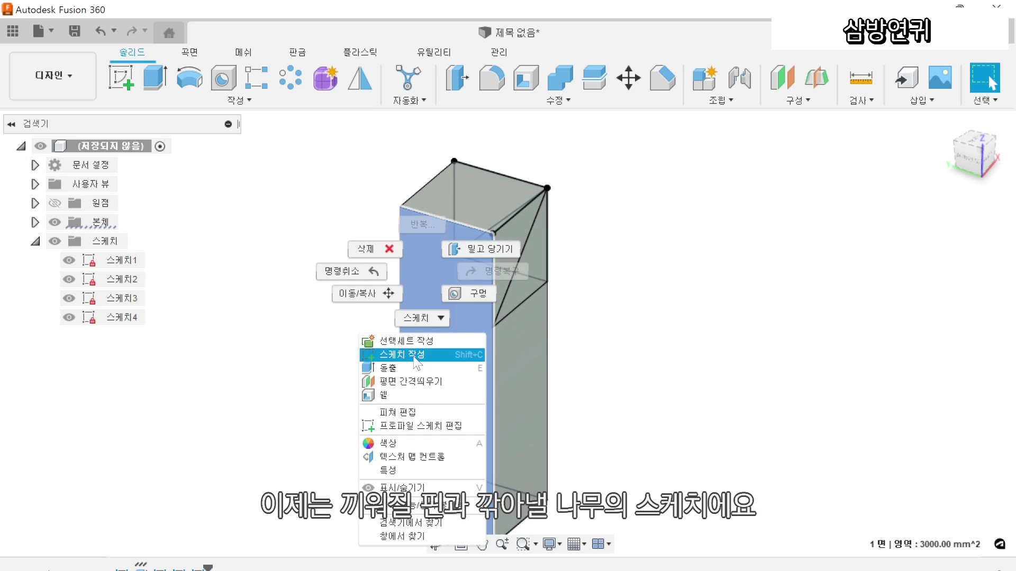
{"action": "left_click", "coordinate": [415, 354]}
{"action": "scroll", "coordinate": [363, 310], "scroll_direction": "up", "scroll_amount": 3}
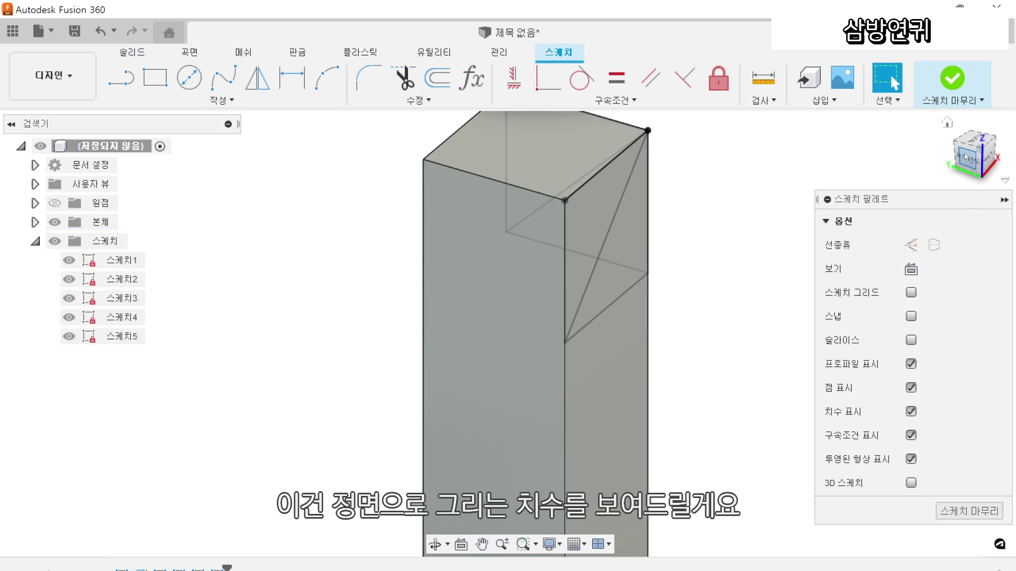
{"action": "key", "text": "r"}
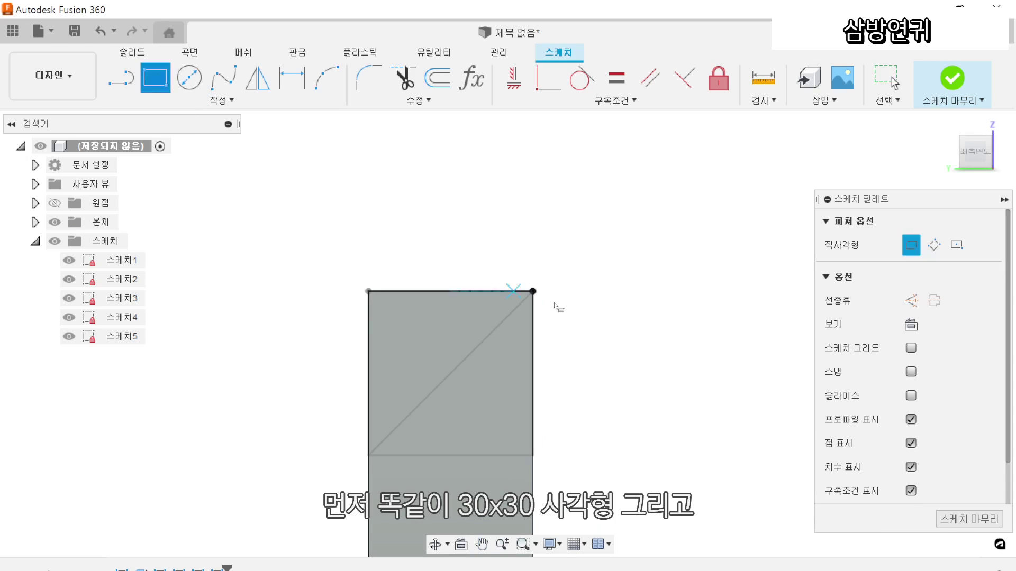
{"action": "left_click", "coordinate": [365, 192]}
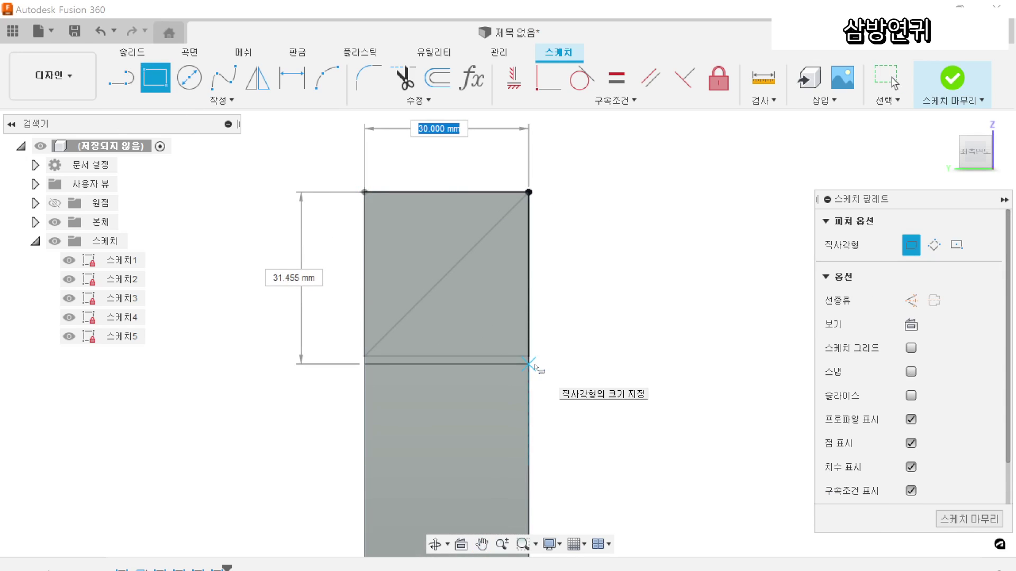
{"action": "type", "text": "30"}
{"action": "key", "text": "Return"}
{"action": "key", "text": "Escape"}
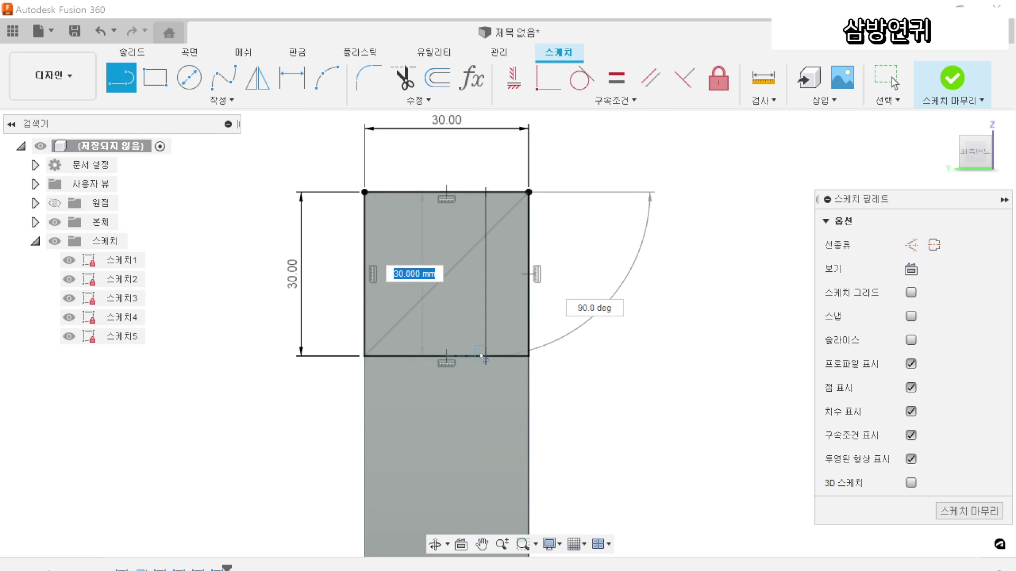
Add a vertical and a horizontal line inside the square, placed 5 mm from its right edge and 5 mm from its top edge respectively
{"action": "left_click", "coordinate": [479, 225]}
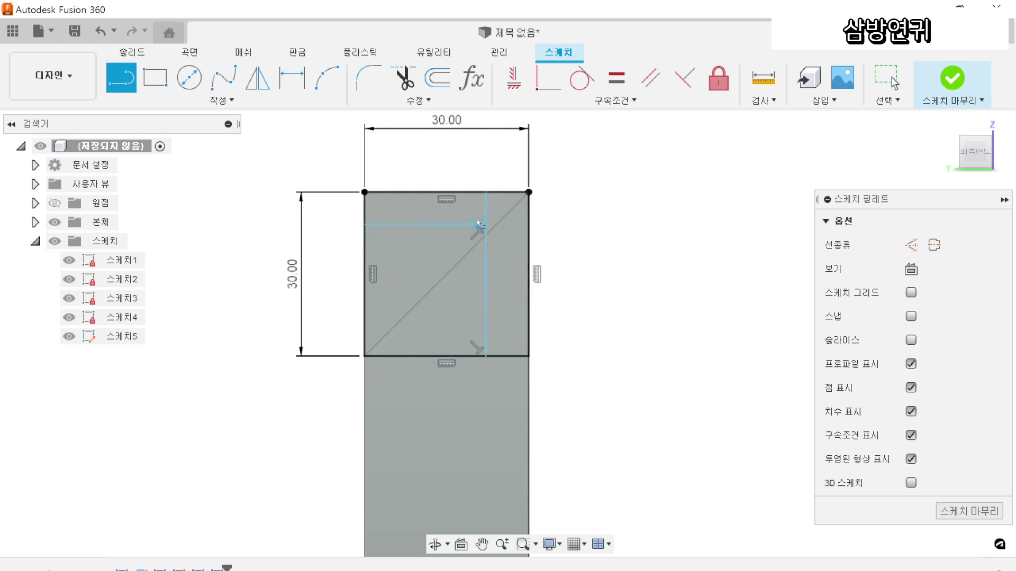
{"action": "scroll", "coordinate": [477, 221], "scroll_direction": "up", "scroll_amount": 1}
{"action": "left_click", "coordinate": [548, 212]}
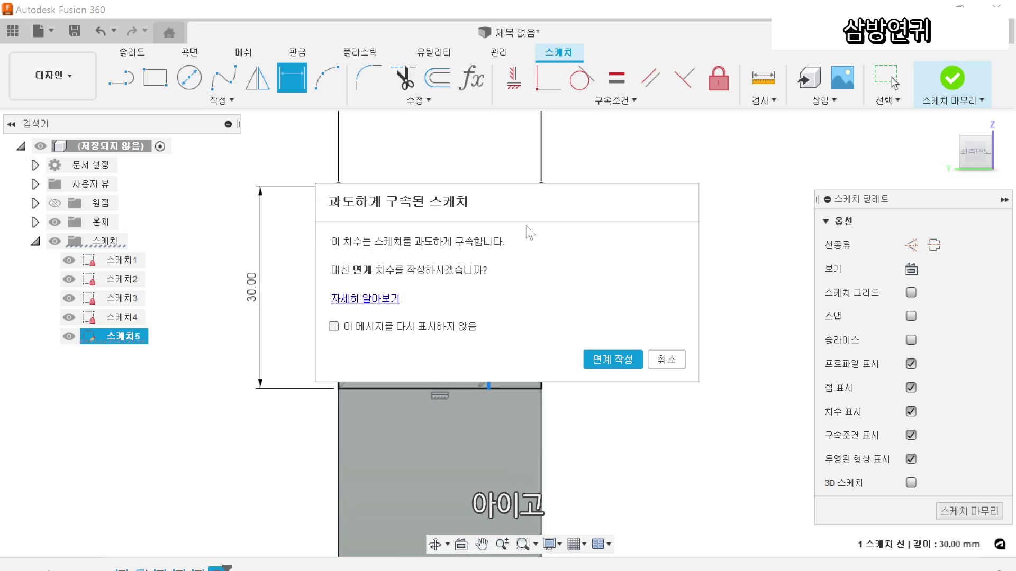
{"action": "key", "text": "Escape"}
{"action": "left_click", "coordinate": [540, 210]}
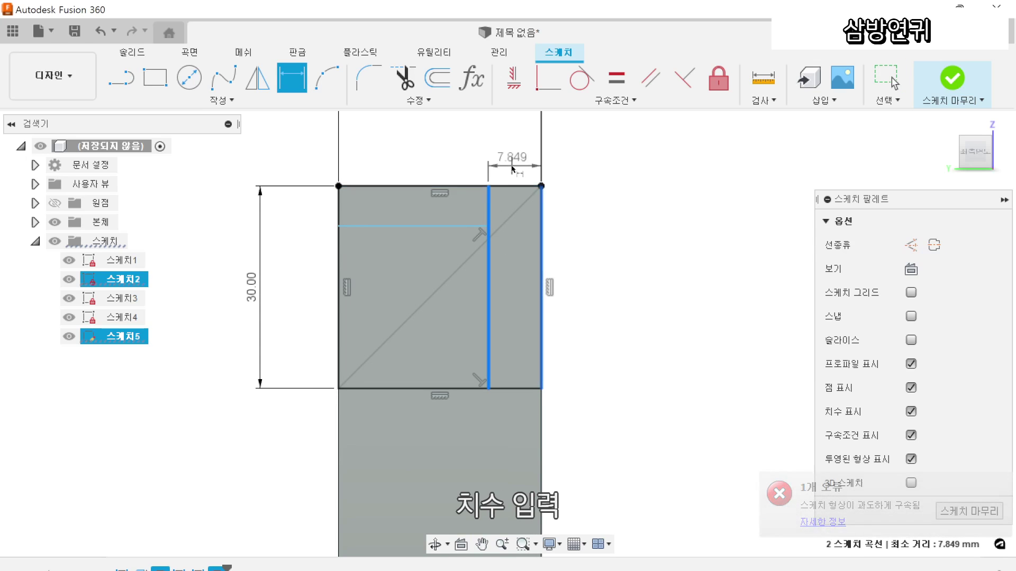
{"action": "left_click", "coordinate": [518, 168]}
{"action": "left_click", "coordinate": [424, 226]}
{"action": "left_click", "coordinate": [351, 186]}
{"action": "left_click", "coordinate": [324, 217]}
{"action": "type", "text": "5"}
{"action": "key", "text": "Return"}
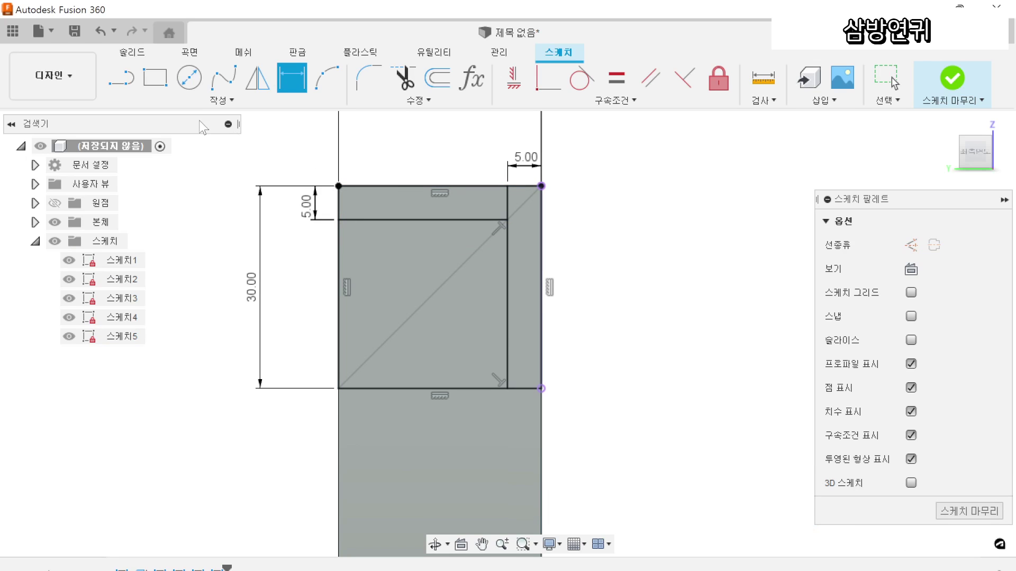
Draw an upright rectangle about 7.6 mm wide inside the square's large lower-left region
{"action": "left_click", "coordinate": [156, 87]}
{"action": "left_click", "coordinate": [390, 253]}
{"action": "left_click", "coordinate": [443, 353]}
{"action": "scroll", "coordinate": [436, 282], "scroll_direction": "up", "scroll_amount": 3}
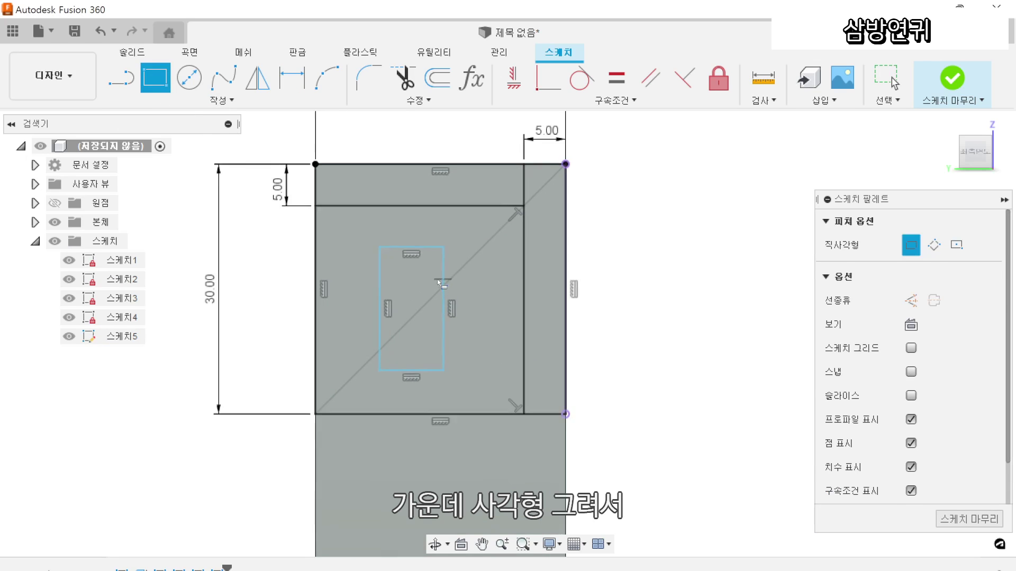
{"action": "key", "text": "Escape"}
Dimension the gap between the inner rectangle's top edge and the horizontal line at 5 mm
{"action": "scroll", "coordinate": [433, 305], "scroll_direction": "up", "scroll_amount": 1}
{"action": "key", "text": "d"}
{"action": "left_click", "coordinate": [458, 261]}
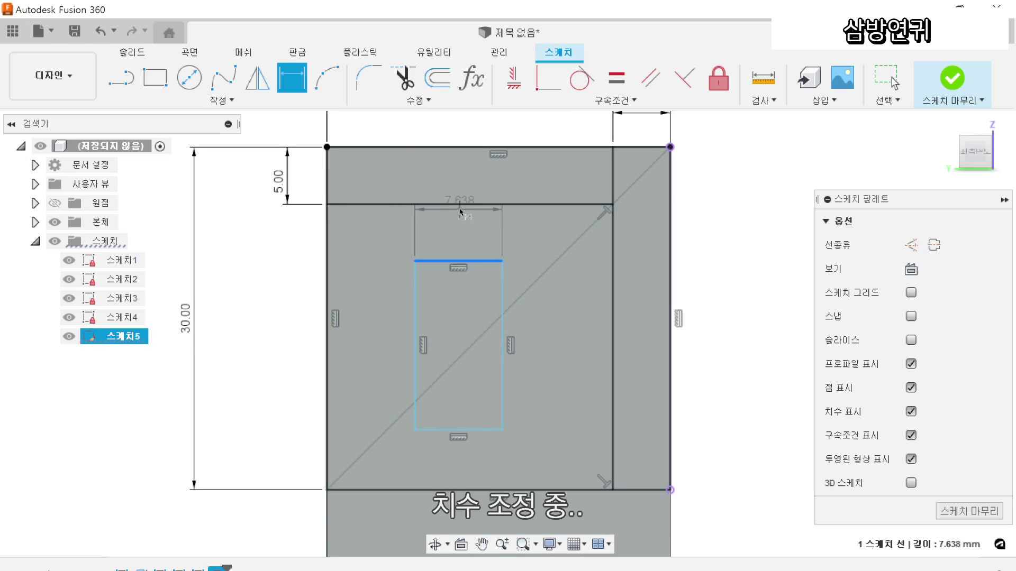
{"action": "left_click", "coordinate": [458, 235]}
{"action": "key", "text": "Return"}
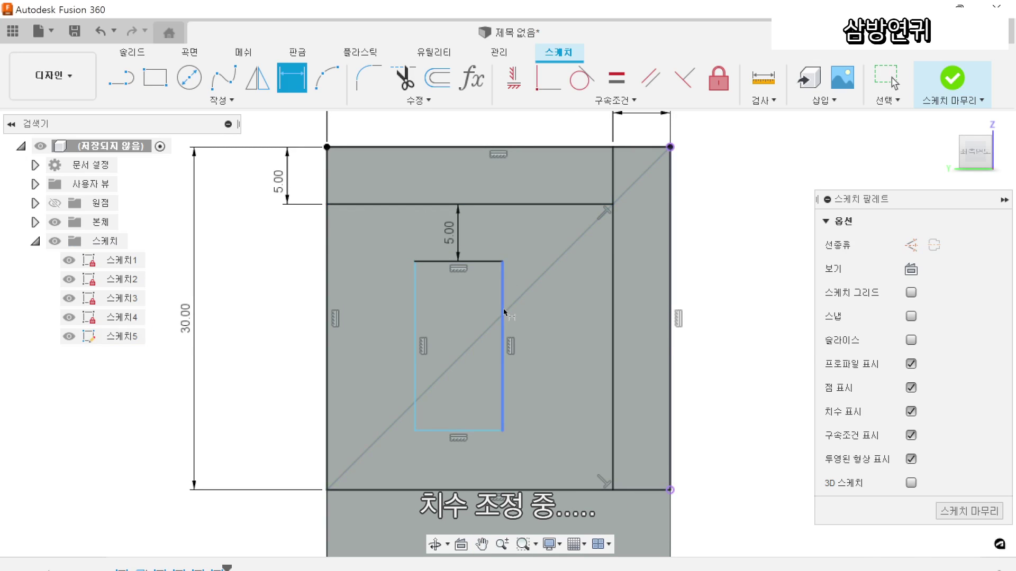
Dimension the gap between the inner rectangle's right edge and the vertical line at 8 mm, and set the rectangle's width to 9 mm
{"action": "left_click", "coordinate": [503, 296]}
{"action": "left_click", "coordinate": [613, 334]}
{"action": "left_click", "coordinate": [566, 327]}
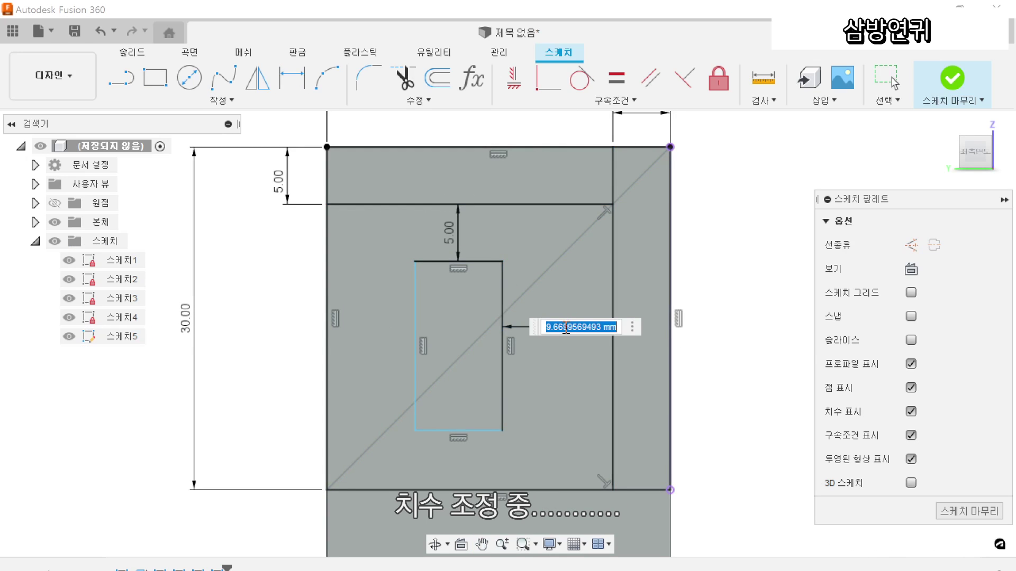
{"action": "type", "text": "8"}
{"action": "key", "text": "Return"}
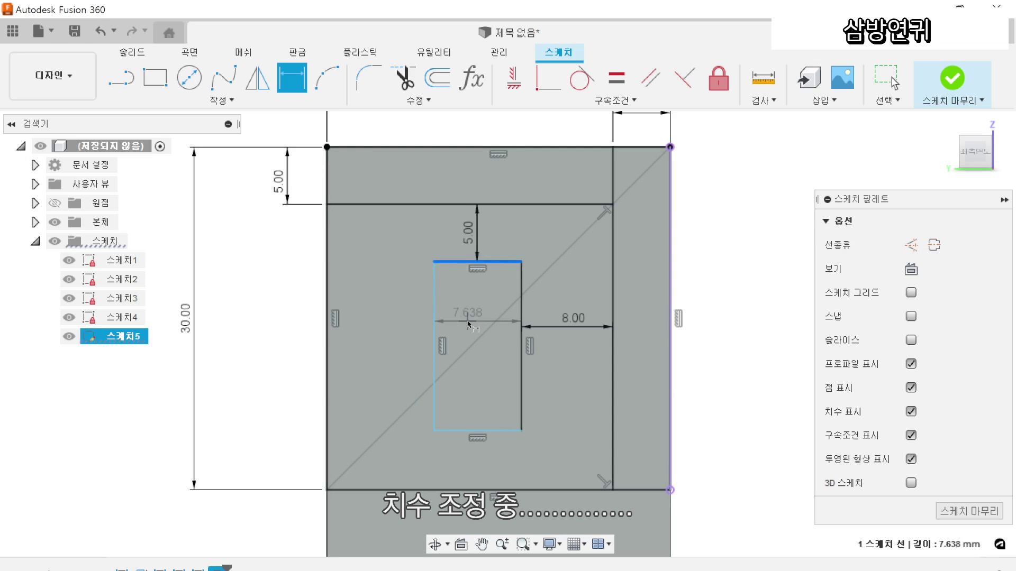
{"action": "left_click", "coordinate": [469, 317]}
{"action": "type", "text": "9"}
{"action": "key", "text": "Return"}
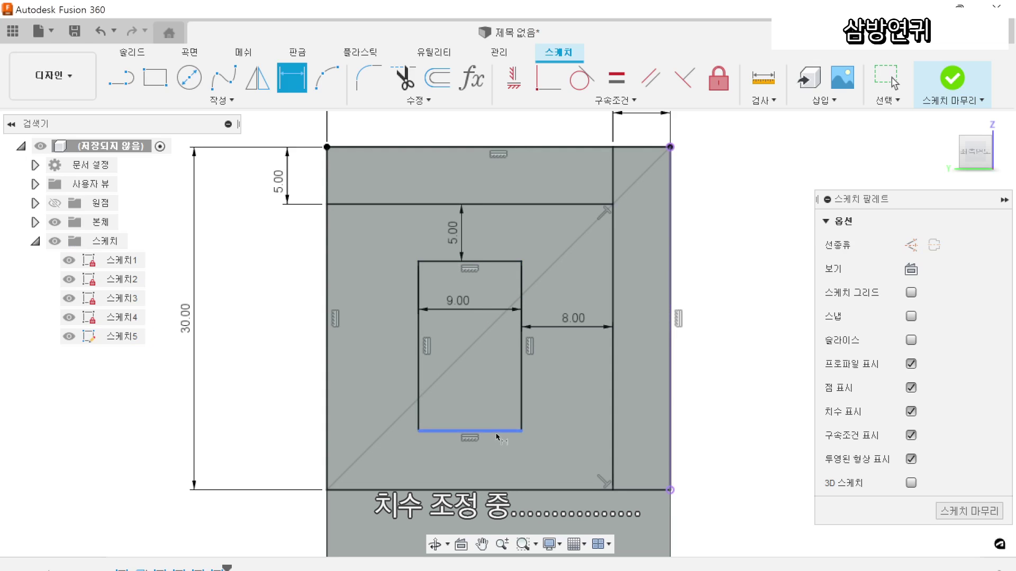
Dimension the gap between the inner rectangle's bottom edge and the square's bottom edge at 5 mm
{"action": "left_click", "coordinate": [492, 490]}
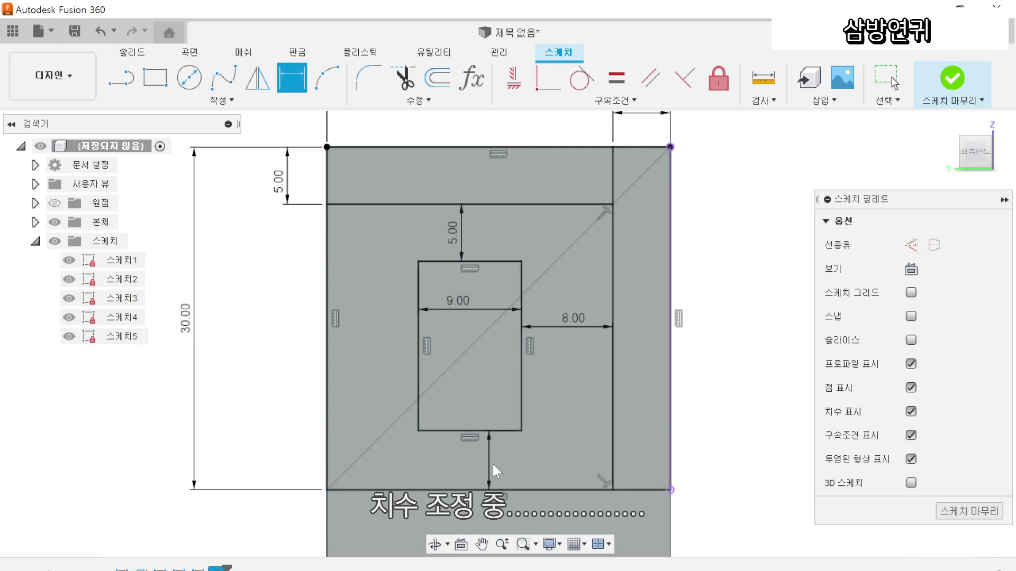
{"action": "left_click", "coordinate": [493, 461]}
{"action": "type", "text": "5"}
{"action": "key", "text": "Return"}
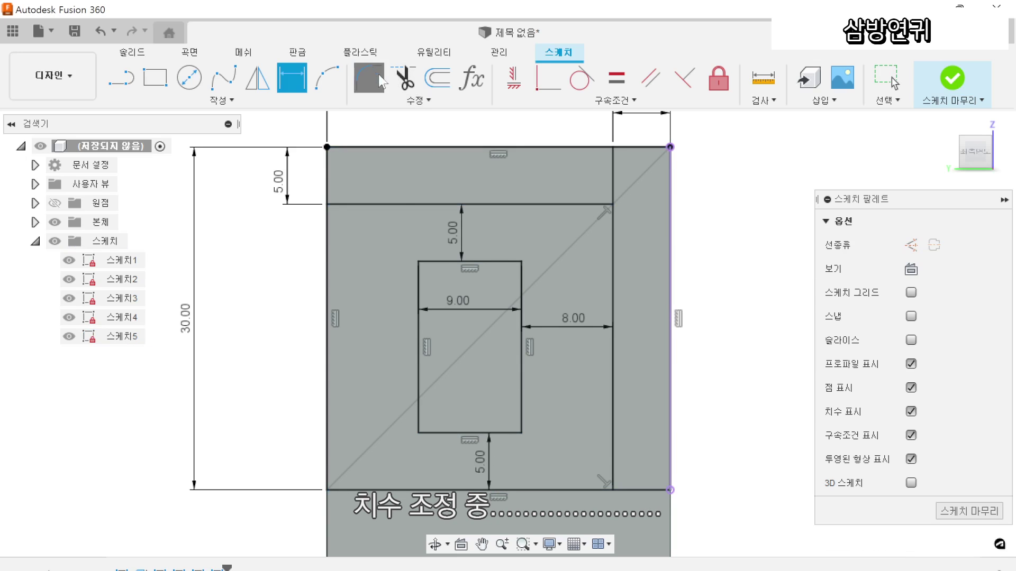
Round all four corners of the inner rectangle with 3 mm fillets and finish the sketch
{"action": "left_click", "coordinate": [431, 264]}
{"action": "type", "text": "3"}
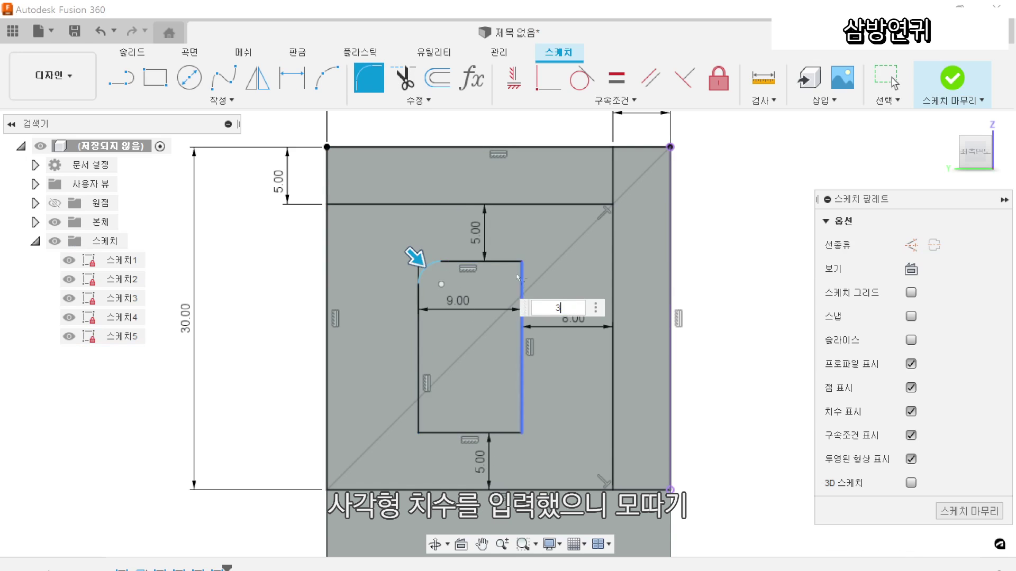
{"action": "left_click", "coordinate": [510, 274]}
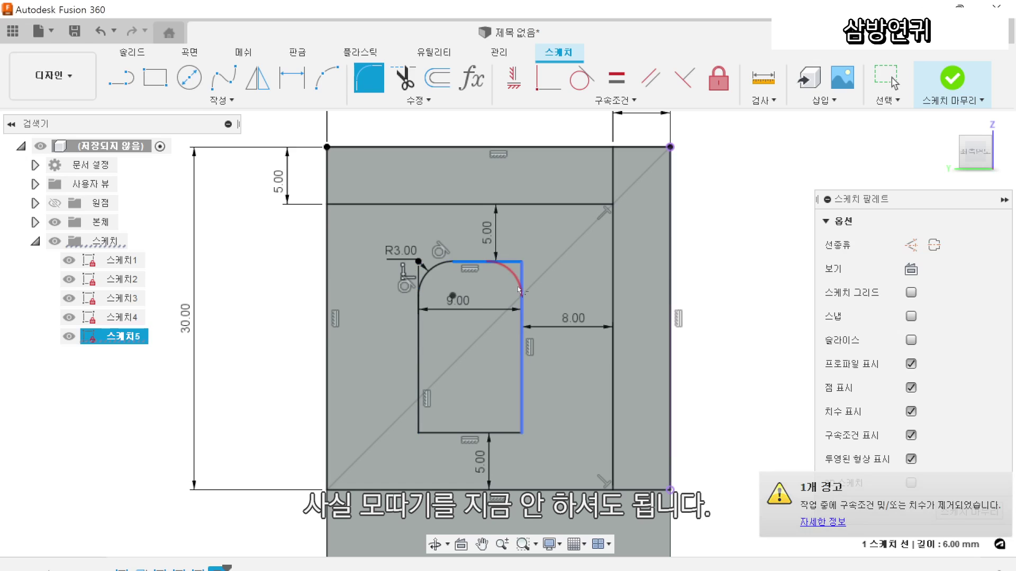
{"action": "left_click", "coordinate": [523, 400]}
{"action": "left_click", "coordinate": [449, 434]}
{"action": "left_click", "coordinate": [412, 426]}
{"action": "key", "text": "Return"}
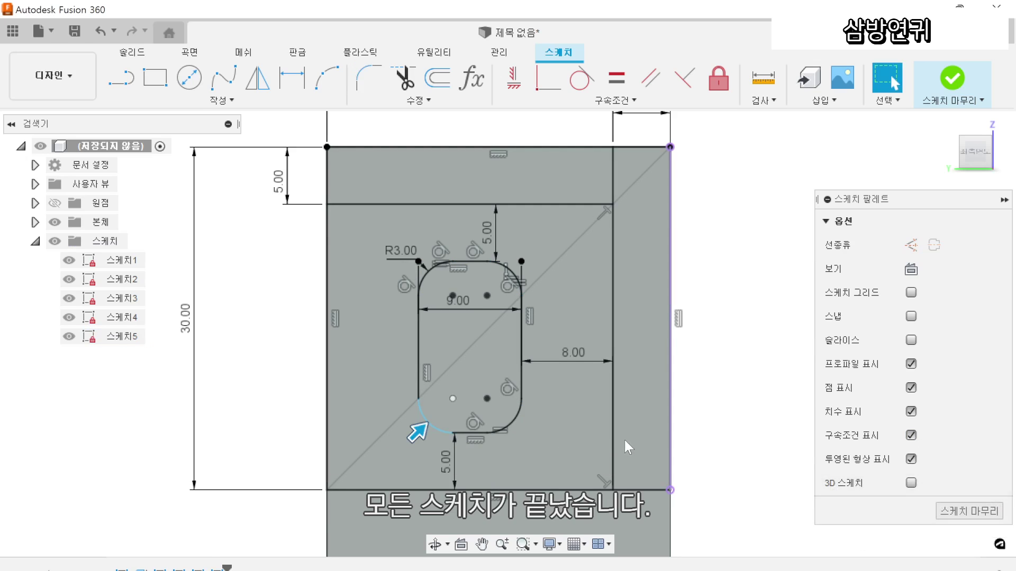
{"action": "scroll", "coordinate": [522, 393], "scroll_direction": "down", "scroll_amount": 2}
{"action": "middle_click_drag", "start_coordinate": [522, 393], "coordinate": [610, 413], "text": "shift"}
{"action": "scroll", "coordinate": [611, 413], "scroll_direction": "down", "scroll_amount": 2}
{"action": "middle_click_drag", "start_coordinate": [722, 417], "coordinate": [621, 424]}
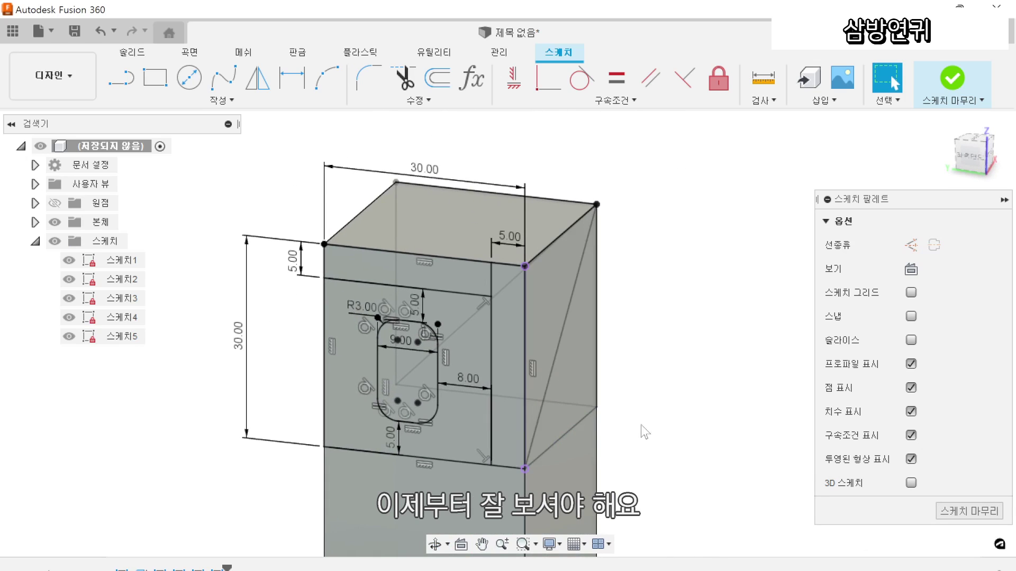
{"action": "scroll", "coordinate": [687, 414], "scroll_direction": "down", "scroll_amount": 1}
{"action": "left_click", "coordinate": [952, 79]}
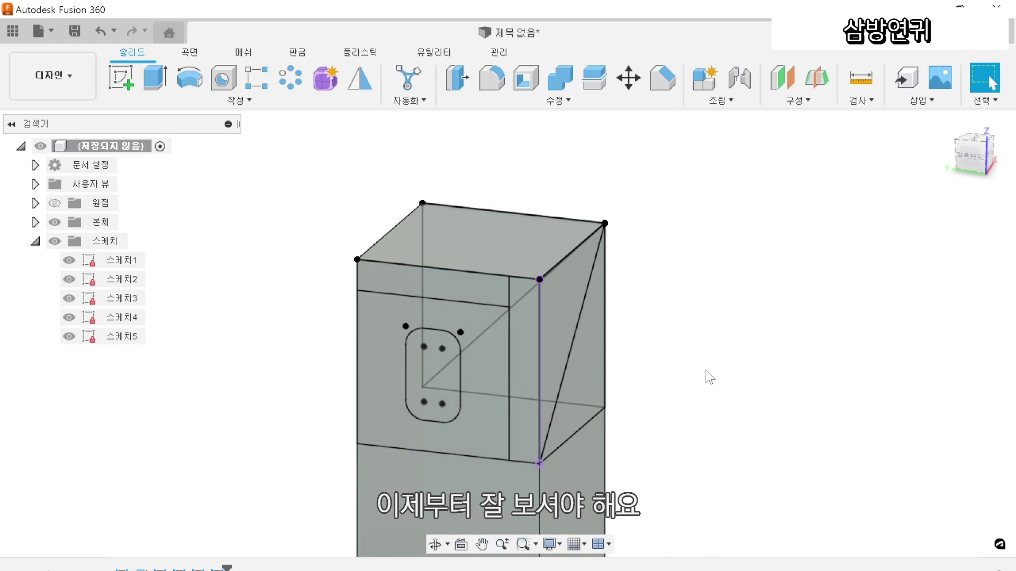
Sweep-cut the narrow vertical strip of the last sketch along the two diagonal lines on the adjacent post faces
{"action": "left_click", "coordinate": [195, 100]}
{"action": "left_click", "coordinate": [132, 223]}
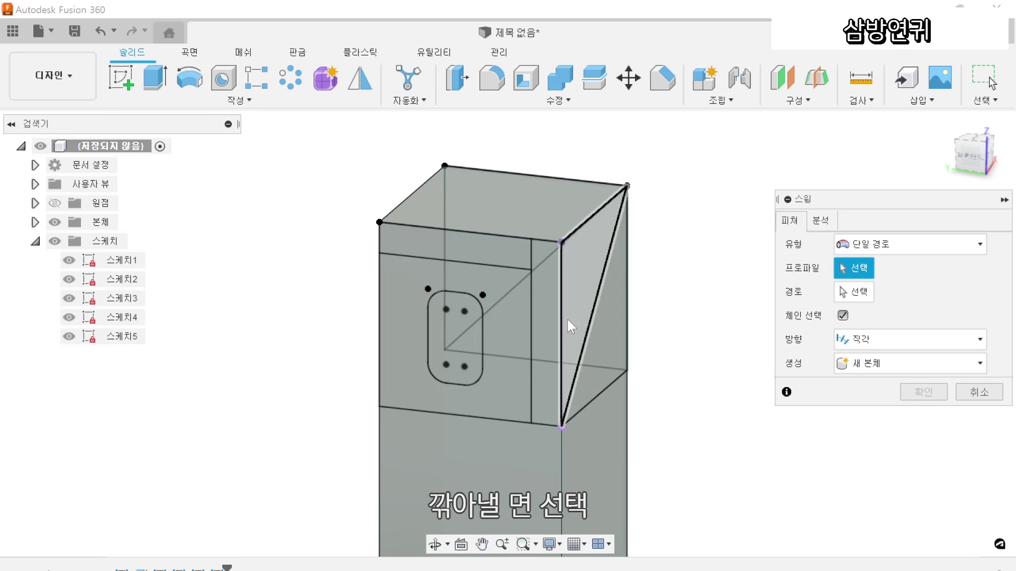
{"action": "left_click", "coordinate": [548, 316]}
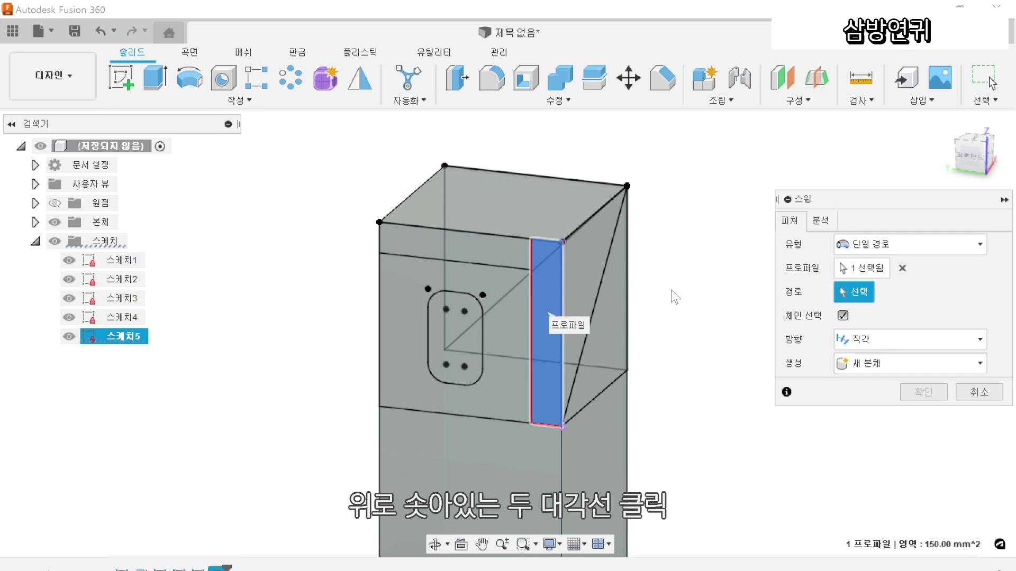
{"action": "left_click", "coordinate": [598, 298]}
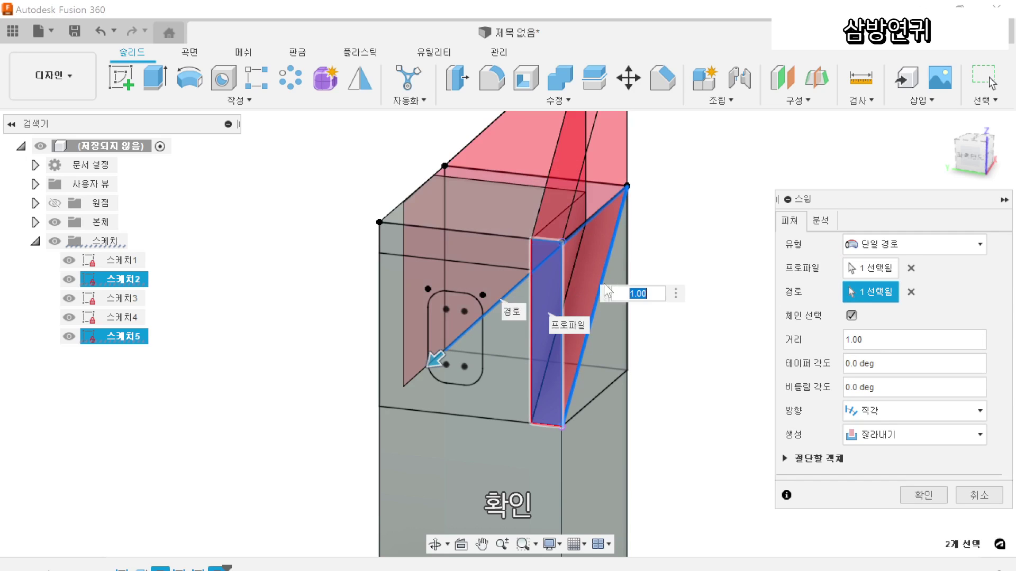
{"action": "left_click", "coordinate": [919, 494]}
Make the sketches hidden by the sweep, 스케치2 and 스케치5, visible again
{"action": "mouse_move", "coordinate": [783, 418]}
{"action": "middle_mouse_down", "text": "shift"}
{"action": "mouse_move", "coordinate": [767, 411]}
{"action": "mouse_move", "coordinate": [810, 386]}
{"action": "mouse_move", "coordinate": [701, 402]}
{"action": "mouse_move", "coordinate": [714, 397]}
{"action": "middle_mouse_up", "text": "shift"}
{"action": "left_click", "coordinate": [69, 279]}
{"action": "left_click", "coordinate": [69, 298]}
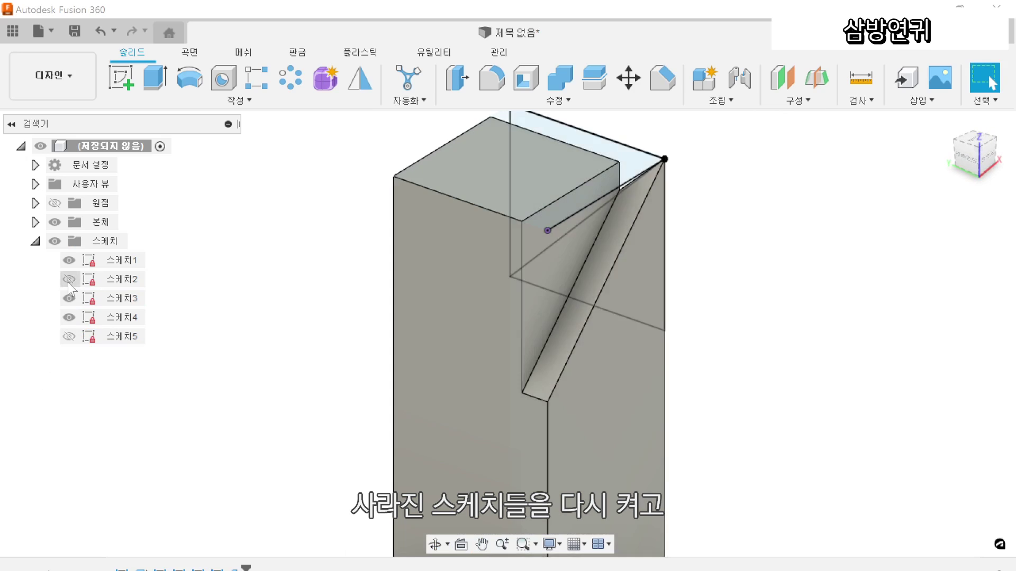
{"action": "left_click", "coordinate": [69, 336]}
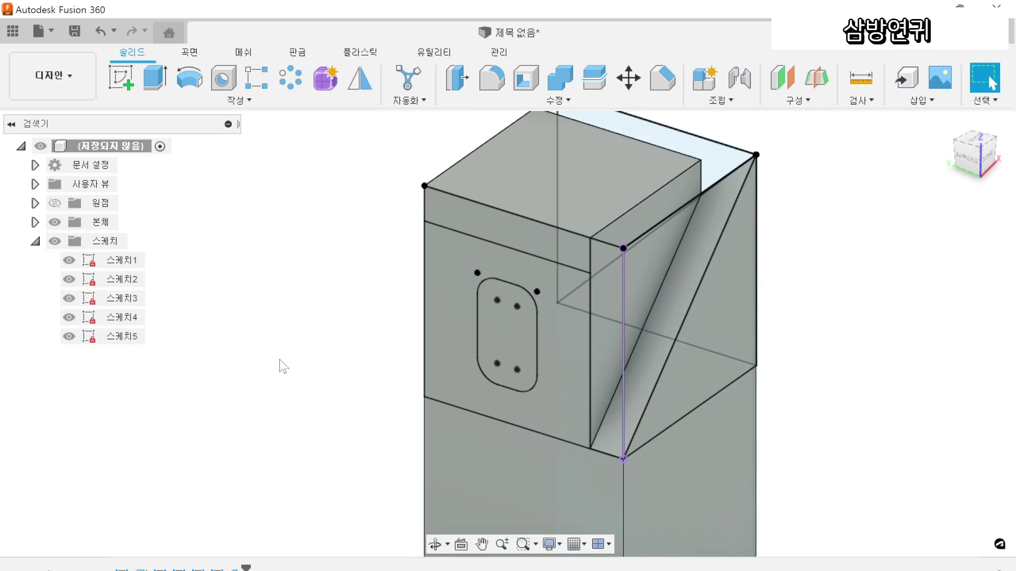
Sweep-cut the rounded mortise profile through the post along the right-angled edge of its top face
{"action": "left_click", "coordinate": [462, 356]}
{"action": "left_click", "coordinate": [239, 100]}
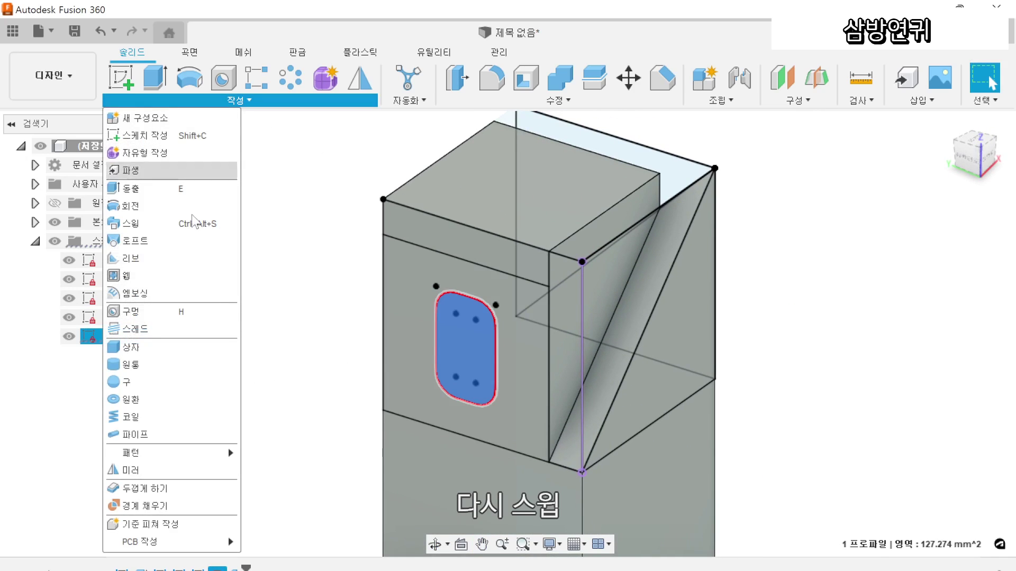
{"action": "left_click", "coordinate": [186, 226]}
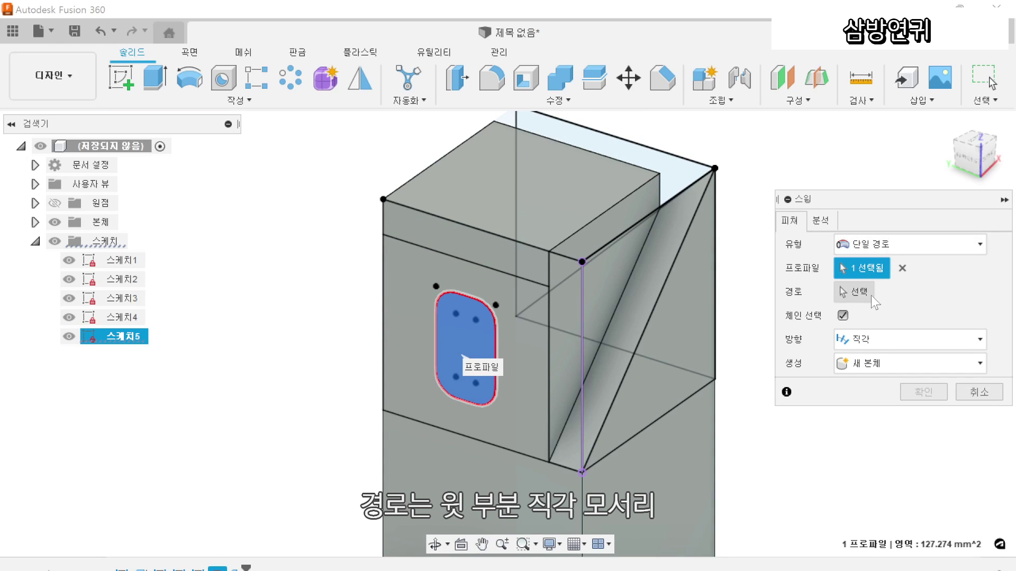
{"action": "left_click", "coordinate": [598, 221]}
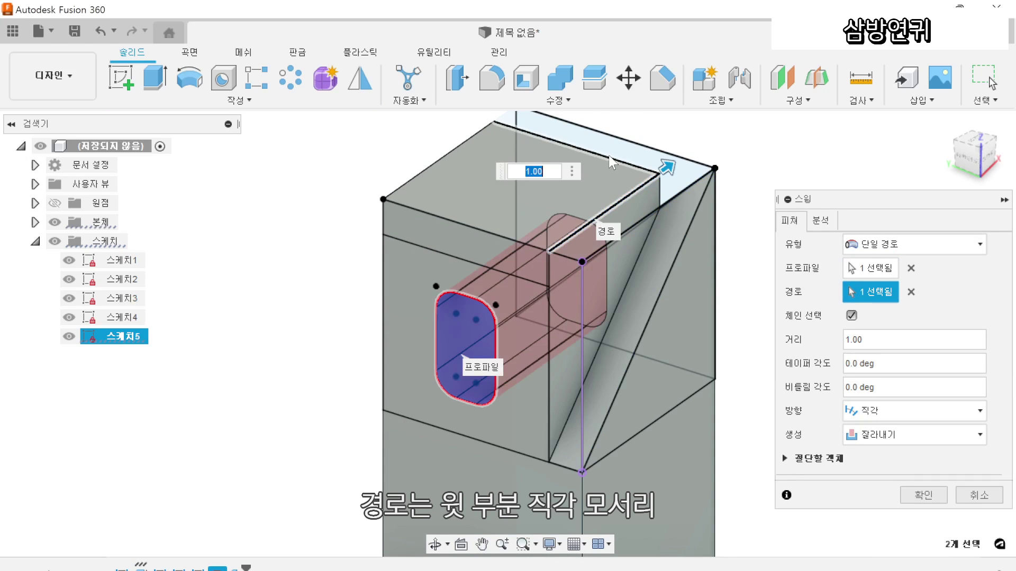
{"action": "left_click", "coordinate": [911, 493]}
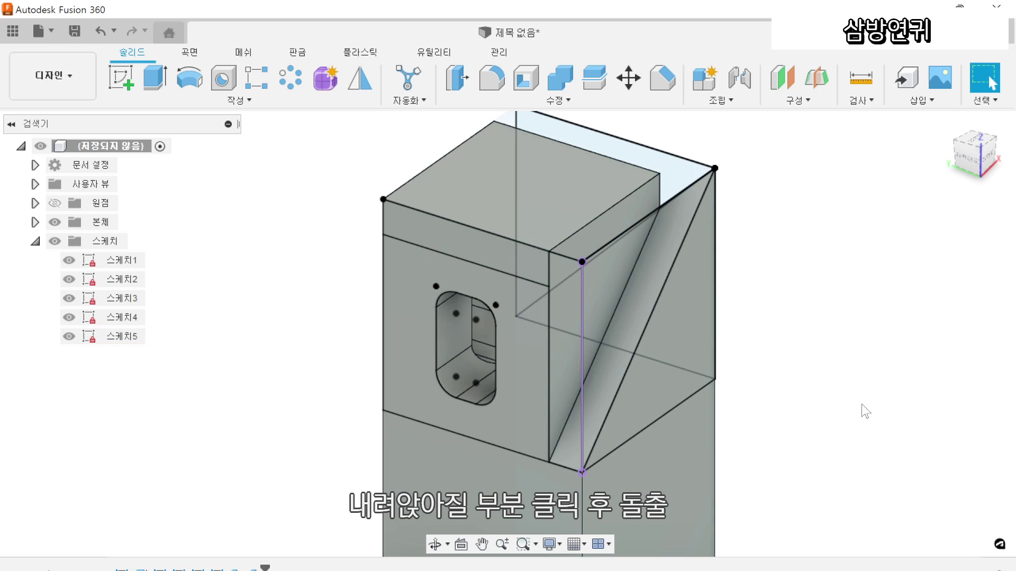
Extrude the horizontal strip above the mortise as a cut through the post to lower its top face
{"action": "left_click", "coordinate": [523, 259]}
{"action": "key", "text": "e"}
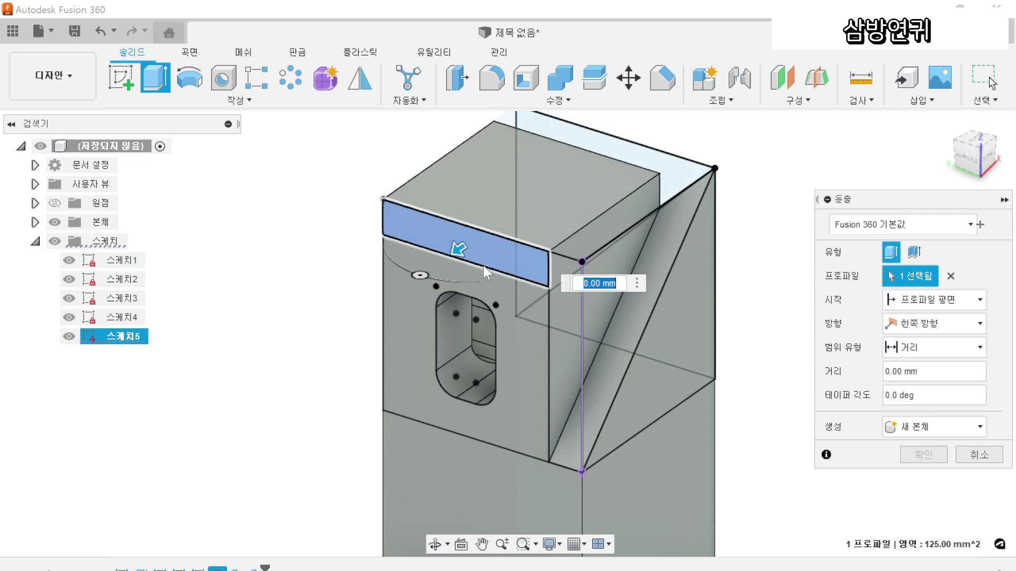
{"action": "left_click_drag", "start_coordinate": [459, 249], "coordinate": [756, 329]}
{"action": "left_click", "coordinate": [926, 480]}
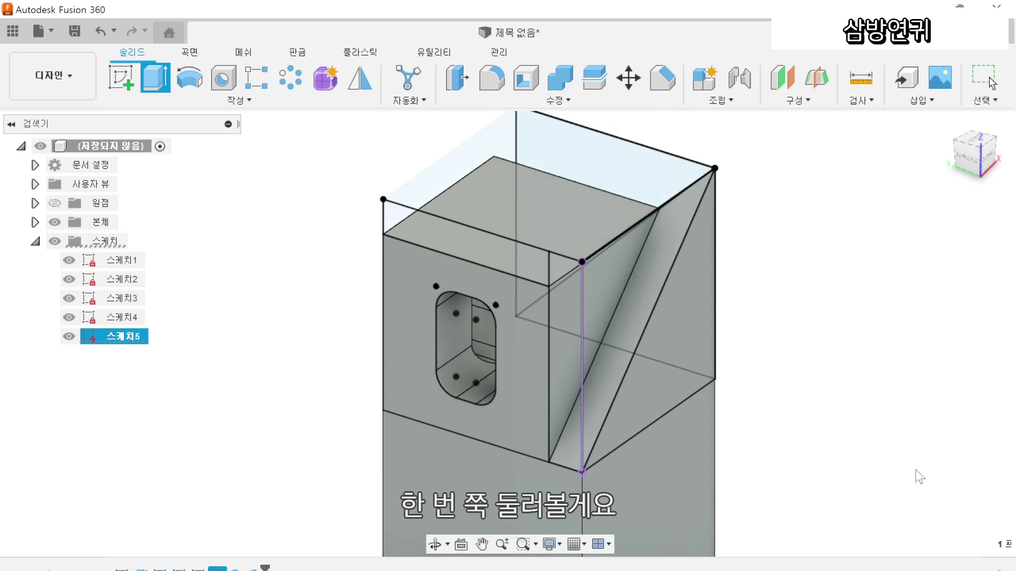
Extrude both triangles of the 스케치2 square about 57.4 mm back through the post as a new body for the first rail
{"action": "middle_click_drag", "start_coordinate": [791, 364], "coordinate": [726, 346]}
{"action": "scroll", "coordinate": [779, 362], "scroll_direction": "down", "scroll_amount": 2}
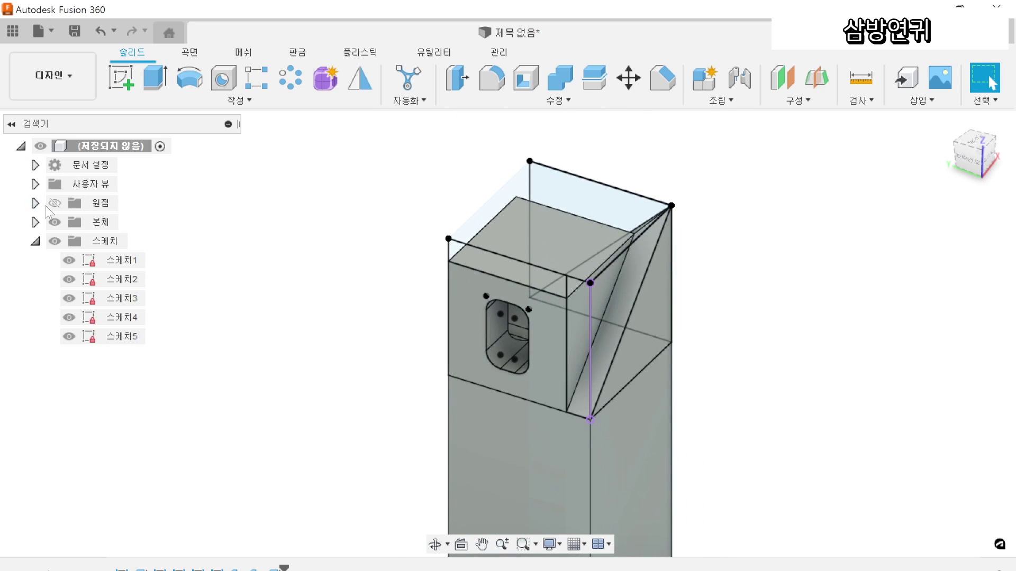
{"action": "middle_click_drag", "start_coordinate": [309, 407], "coordinate": [290, 386]}
{"action": "scroll", "coordinate": [323, 372], "scroll_direction": "up", "scroll_amount": 3}
{"action": "key", "text": "e"}
{"action": "left_click", "coordinate": [546, 336]}
{"action": "left_click", "coordinate": [597, 357]}
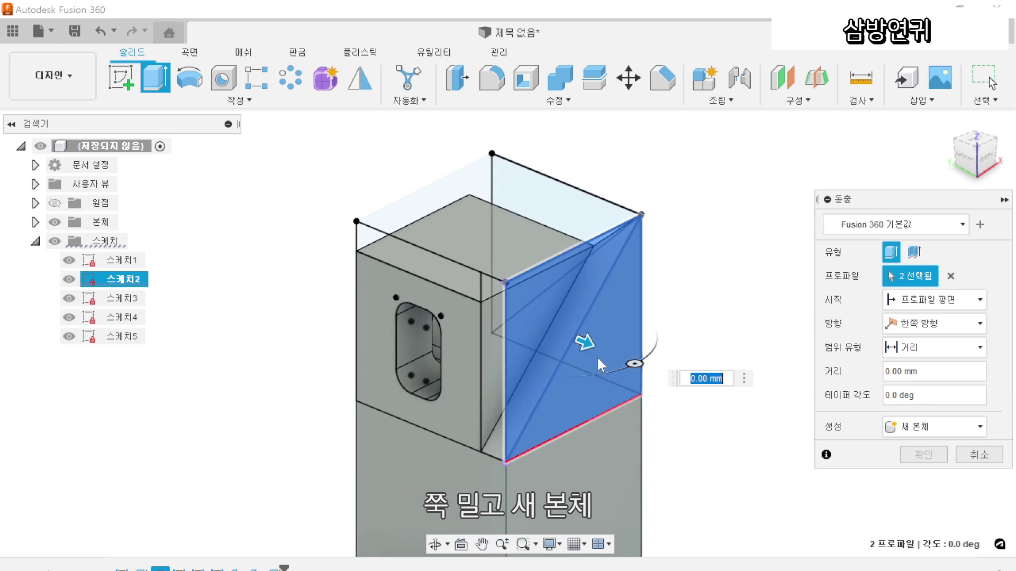
{"action": "left_click_drag", "start_coordinate": [557, 343], "coordinate": [276, 217]}
{"action": "left_click", "coordinate": [939, 427]}
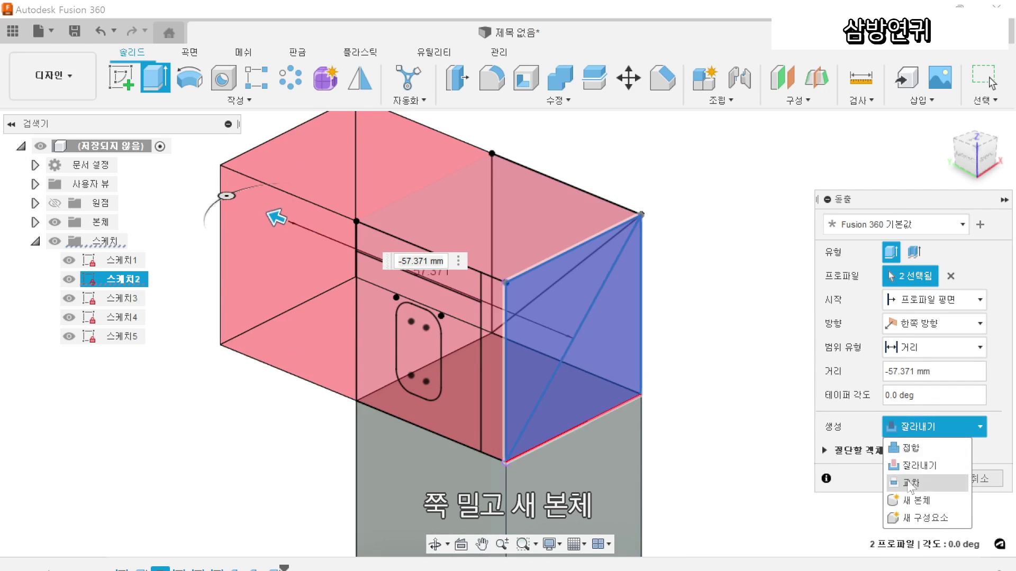
{"action": "left_click", "coordinate": [902, 497]}
{"action": "left_click", "coordinate": [928, 459]}
Extrude both triangles of the 스케치3 square about 62.7 mm back through the post as a new body for the second rail
{"action": "middle_click_drag", "start_coordinate": [703, 399], "coordinate": [457, 547], "text": "shift"}
{"action": "key", "text": "e"}
{"action": "left_click", "coordinate": [581, 402]}
{"action": "left_click", "coordinate": [601, 351]}
{"action": "left_click_drag", "start_coordinate": [608, 356], "coordinate": [188, 286]}
{"action": "left_click", "coordinate": [928, 427]}
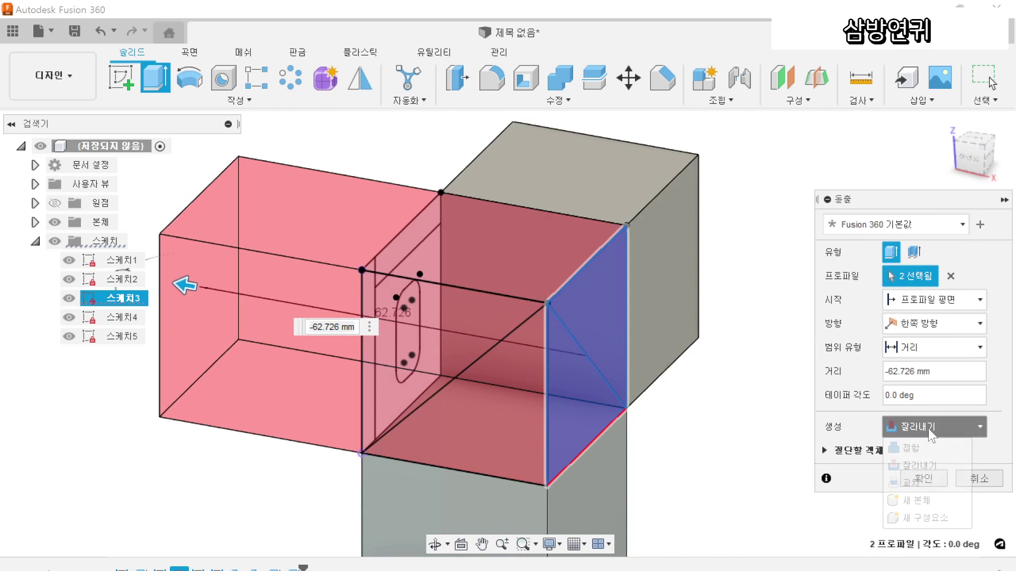
{"action": "left_click", "coordinate": [921, 500]}
{"action": "left_click", "coordinate": [923, 455]}
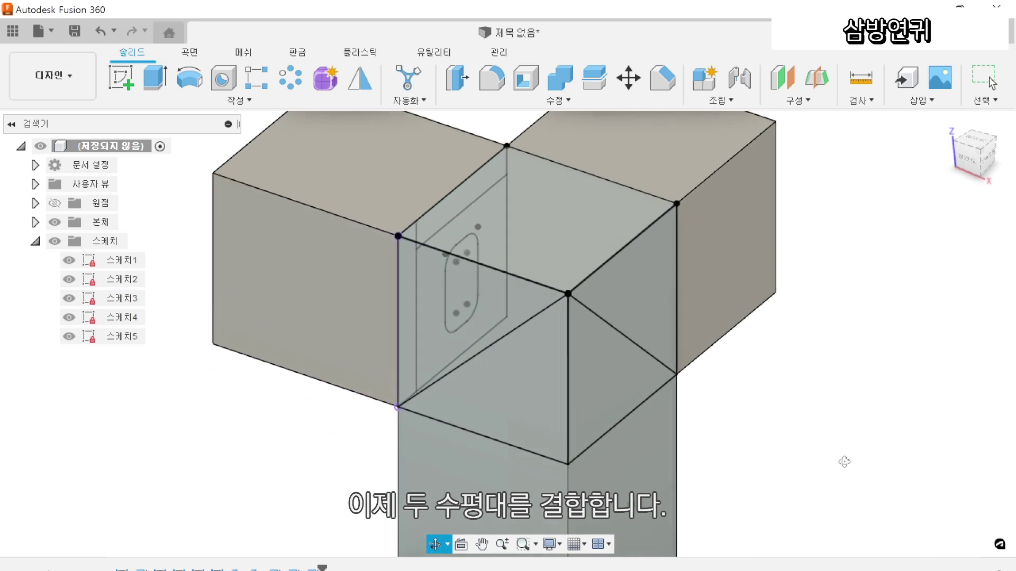
Combine the two horizontal rails into one body with Join, without keeping the tool body
{"action": "left_click", "coordinate": [560, 78]}
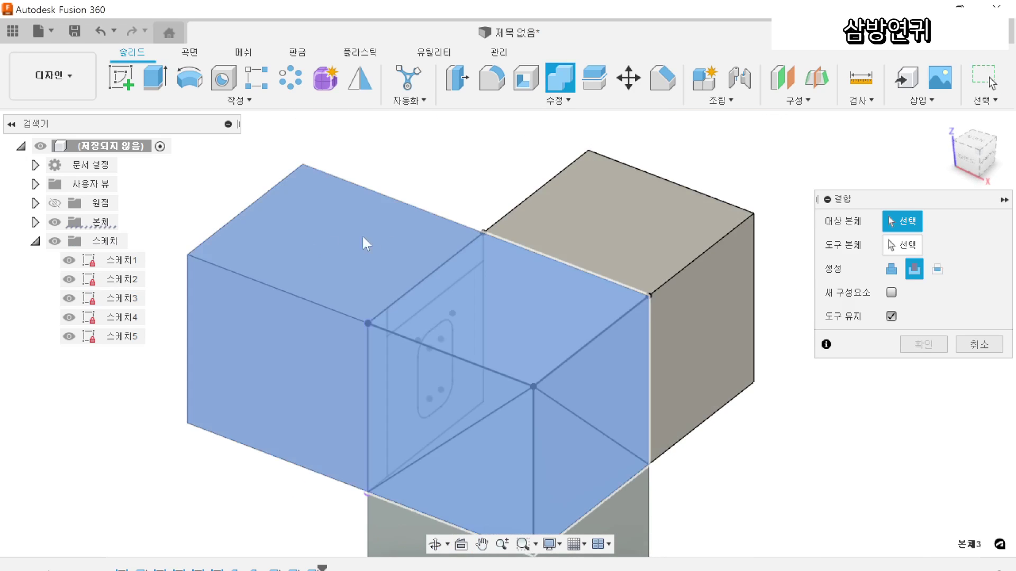
{"action": "left_click", "coordinate": [342, 239]}
{"action": "left_click", "coordinate": [594, 218]}
{"action": "left_click", "coordinate": [891, 269]}
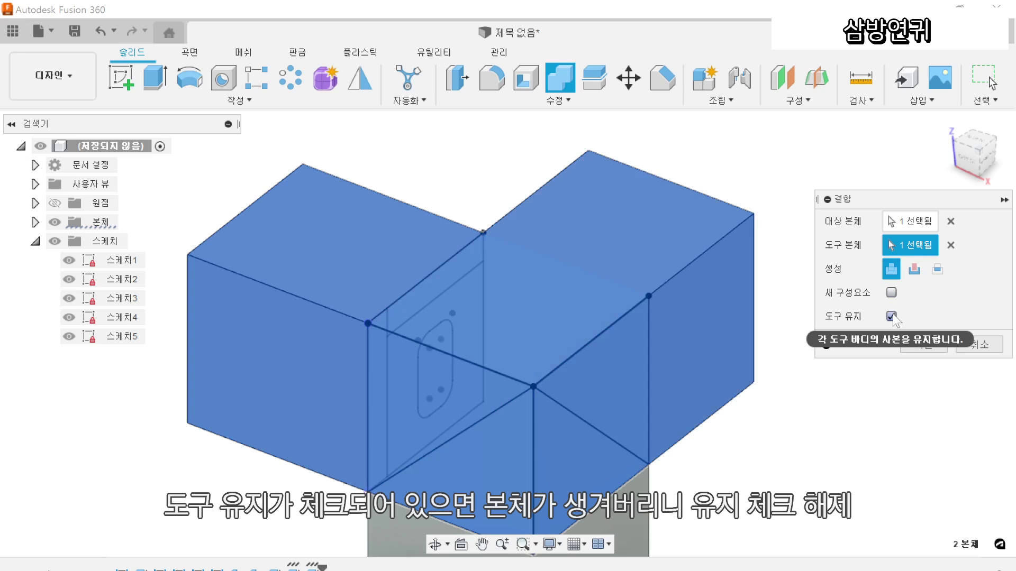
{"action": "left_click", "coordinate": [891, 315]}
{"action": "left_click", "coordinate": [923, 345]}
Cut the post's shape out of the joined rails with Combine, using the post as the tool and keeping it
{"action": "middle_click_drag", "start_coordinate": [759, 422], "coordinate": [855, 276], "text": "shift"}
{"action": "middle_click_drag", "start_coordinate": [796, 357], "coordinate": [777, 411]}
{"action": "scroll", "coordinate": [781, 418], "scroll_direction": "down", "scroll_amount": 1}
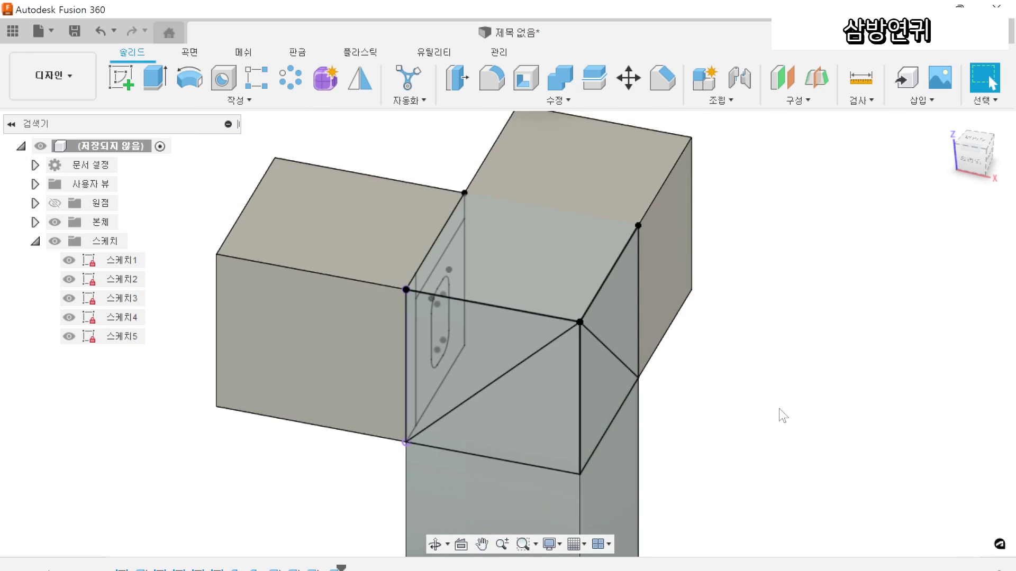
{"action": "left_click", "coordinate": [565, 90]}
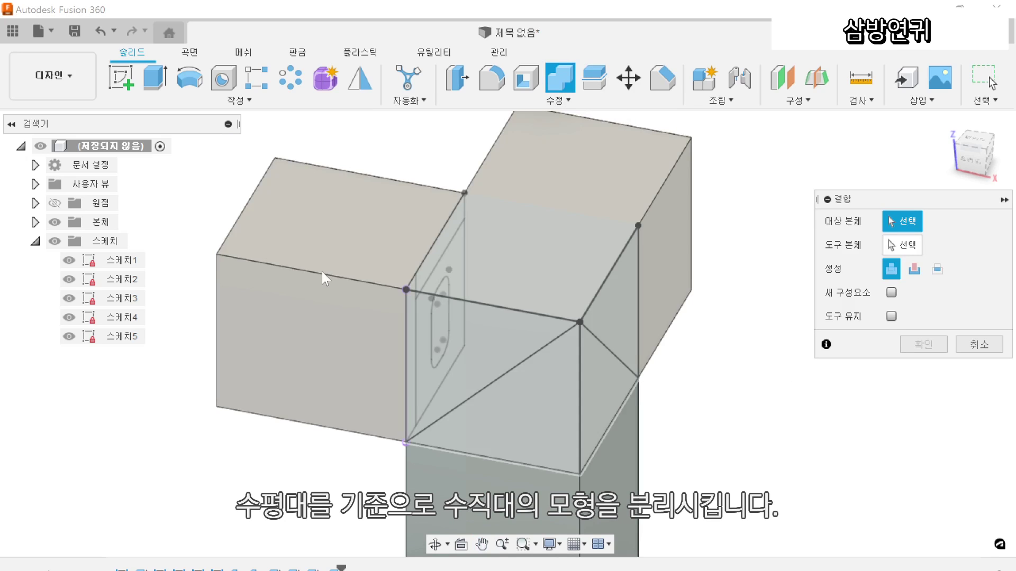
{"action": "left_click", "coordinate": [321, 271]}
{"action": "middle_click_drag", "start_coordinate": [503, 524], "coordinate": [533, 450]}
{"action": "left_click", "coordinate": [651, 452]}
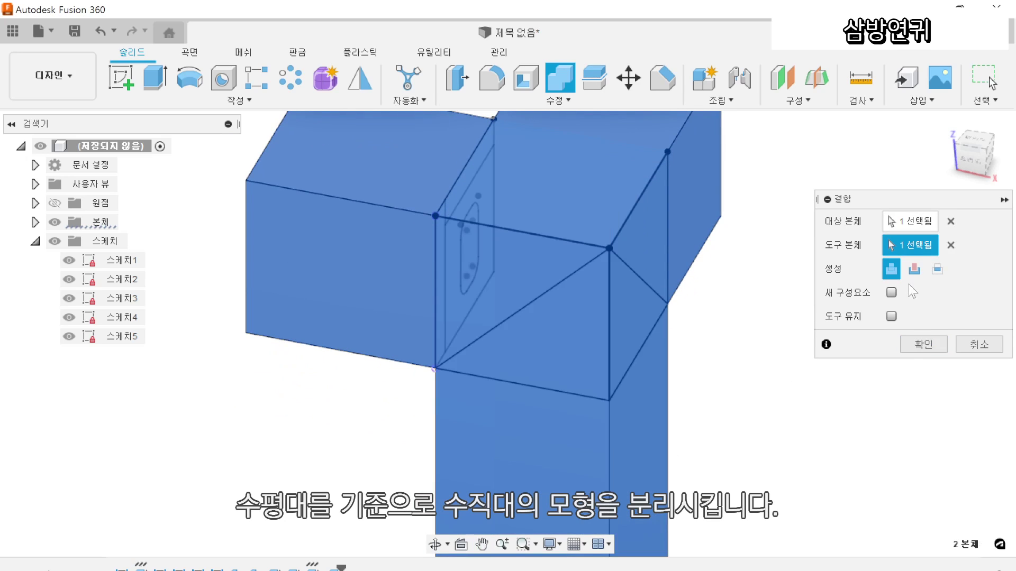
{"action": "left_click", "coordinate": [915, 269]}
{"action": "left_click", "coordinate": [891, 316]}
{"action": "left_click", "coordinate": [925, 346]}
Hide the post body 본체1 and inspect the cut-out joint surfaces of the joined rails from below
{"action": "middle_click_drag", "start_coordinate": [925, 346], "coordinate": [775, 381], "text": "shift"}
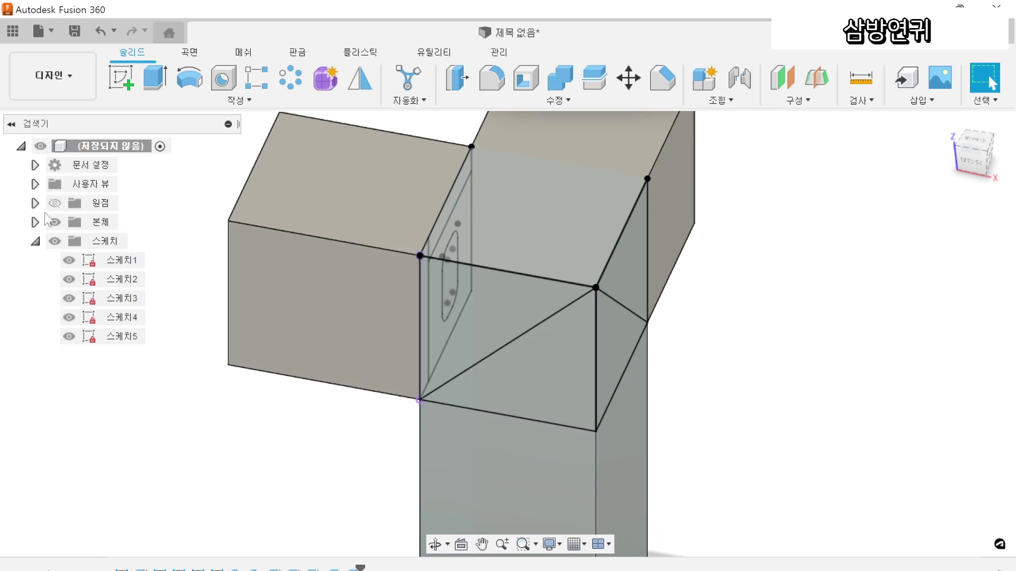
{"action": "left_click", "coordinate": [35, 222]}
{"action": "left_click", "coordinate": [69, 241]}
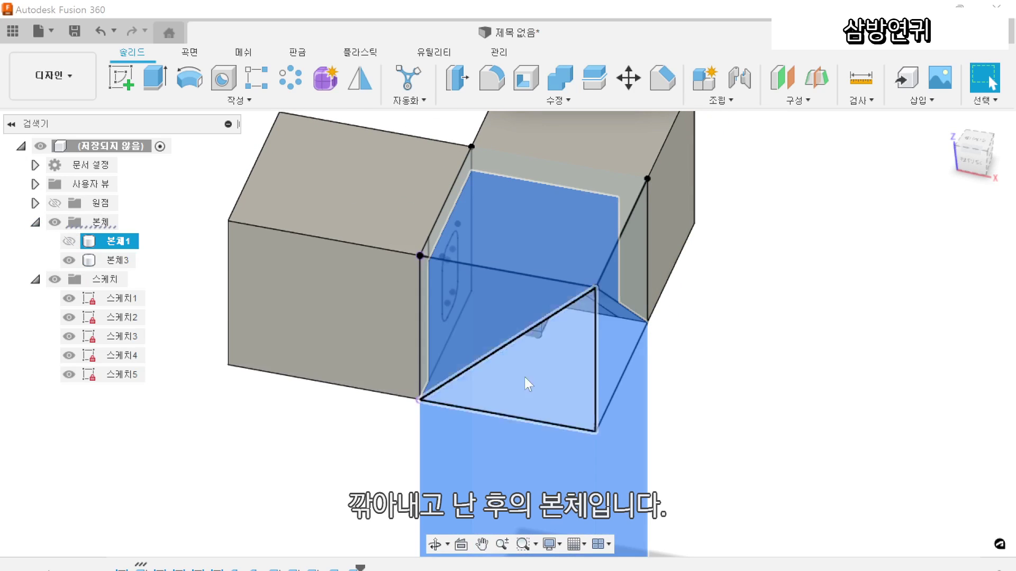
{"action": "left_click", "coordinate": [699, 388]}
{"action": "middle_click_drag", "start_coordinate": [699, 388], "coordinate": [735, 436], "text": "shift"}
{"action": "left_click", "coordinate": [712, 391]}
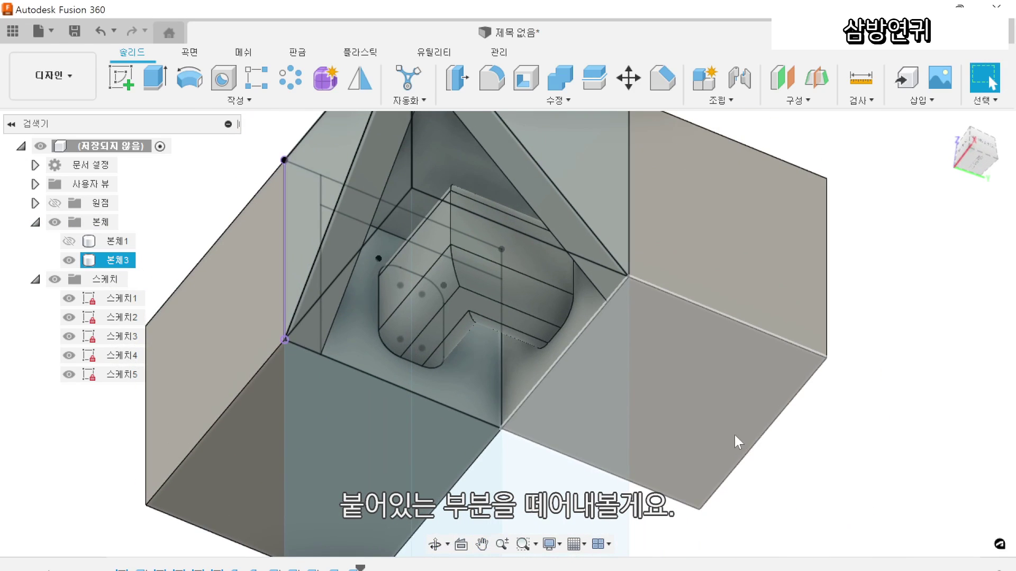
{"action": "left_click", "coordinate": [734, 436]}
{"action": "left_click", "coordinate": [590, 98]}
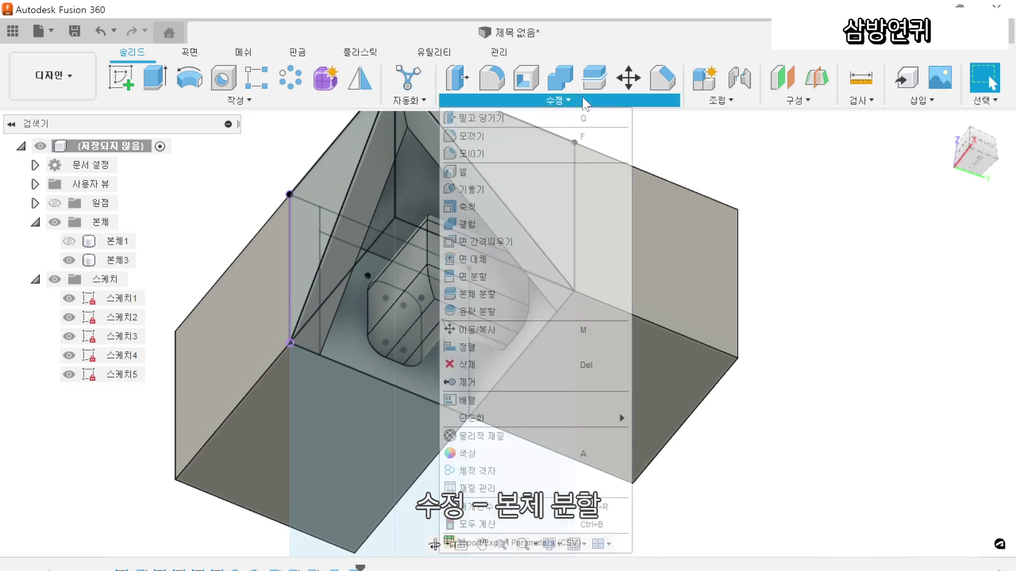
{"action": "left_click", "coordinate": [515, 294]}
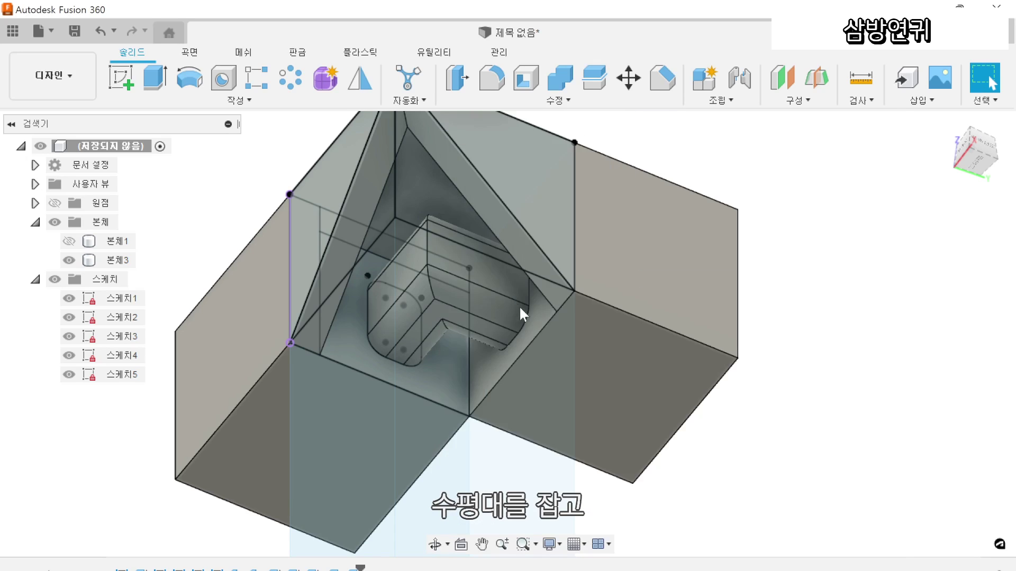
{"action": "scroll", "coordinate": [516, 302], "scroll_direction": "down", "scroll_amount": 5}
{"action": "left_click", "coordinate": [627, 315]}
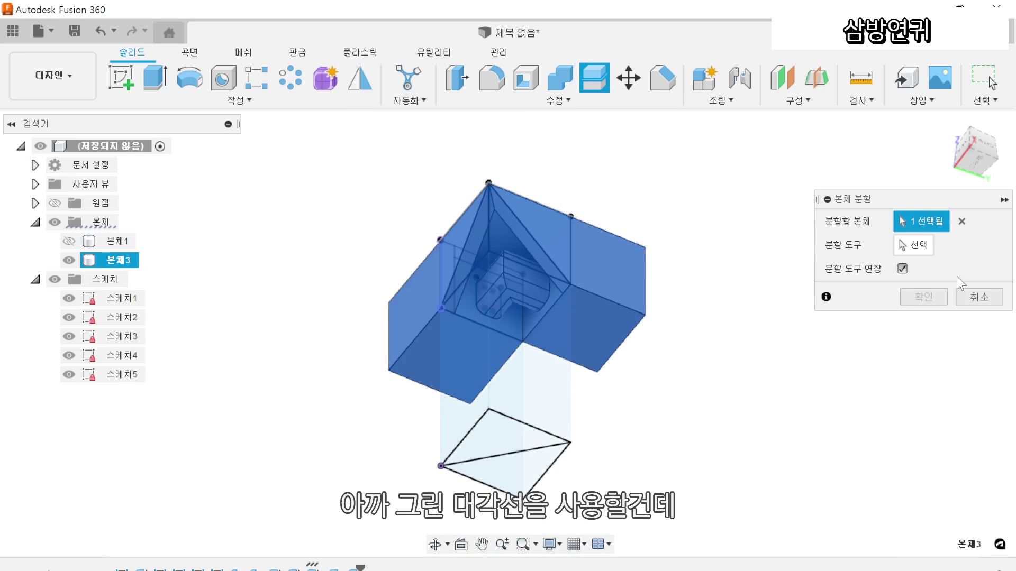
{"action": "scroll", "coordinate": [533, 456], "scroll_direction": "up", "scroll_amount": 3}
{"action": "scroll", "coordinate": [534, 456], "scroll_direction": "up", "scroll_amount": 1}
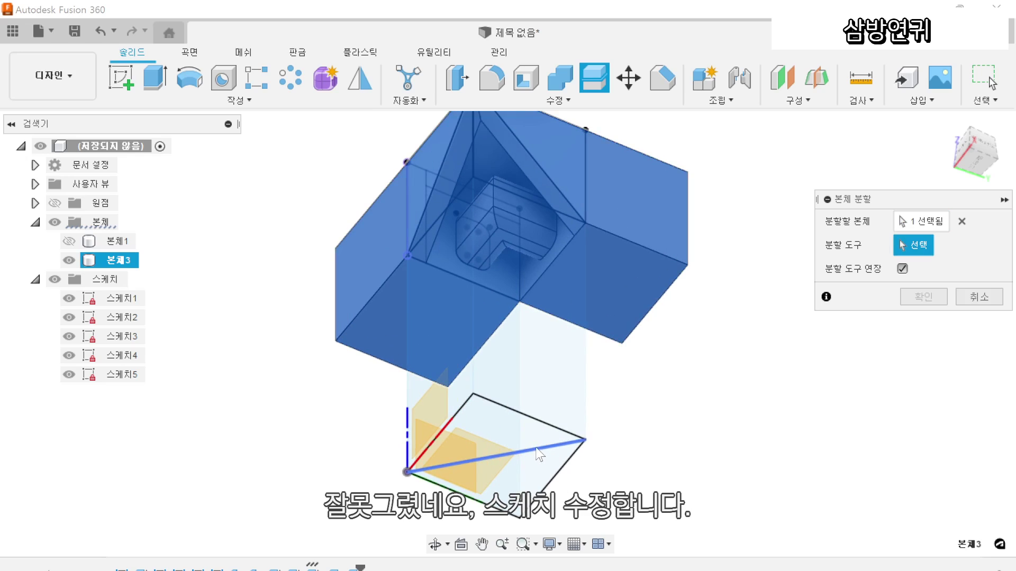
{"action": "key", "text": "Escape"}
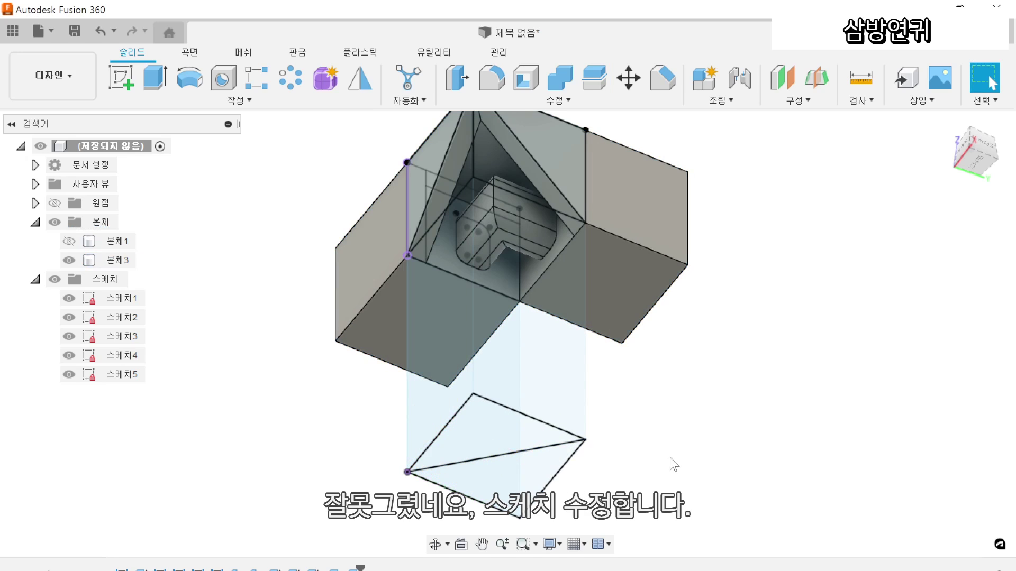
Edit 스케치1 to add a second diagonal line joining the square's two unconnected corners, and finish the sketch
{"action": "middle_click_drag", "start_coordinate": [692, 402], "coordinate": [690, 408]}
{"action": "middle_click_drag", "start_coordinate": [810, 297], "coordinate": [728, 379]}
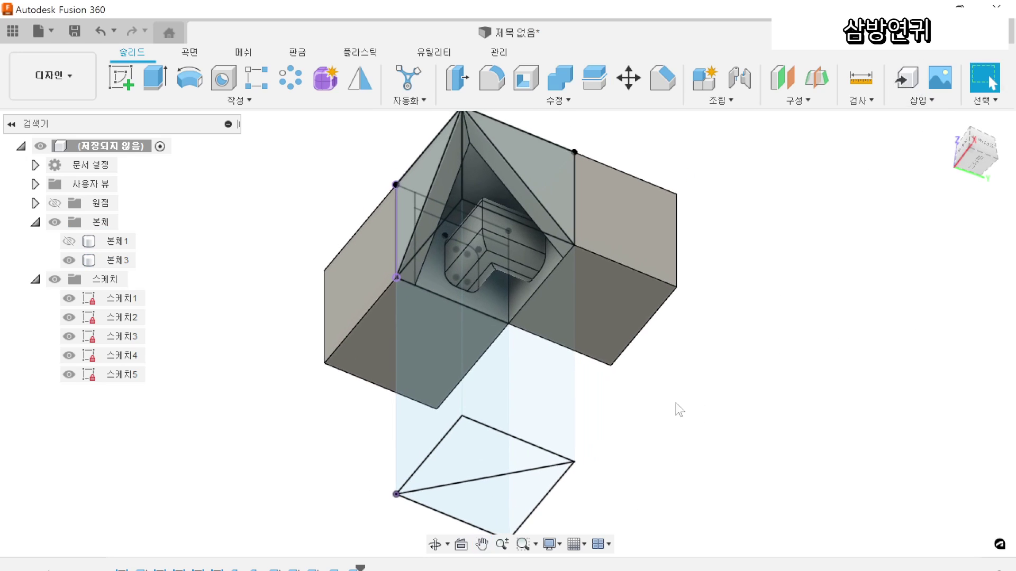
{"action": "right_click", "coordinate": [121, 298]}
{"action": "left_click", "coordinate": [178, 426]}
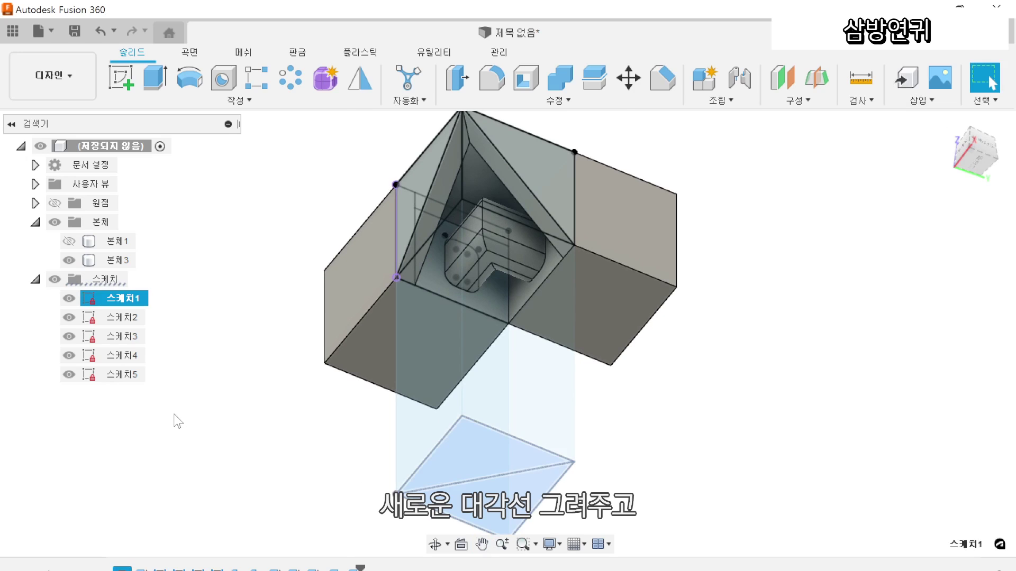
{"action": "left_click", "coordinate": [462, 417]}
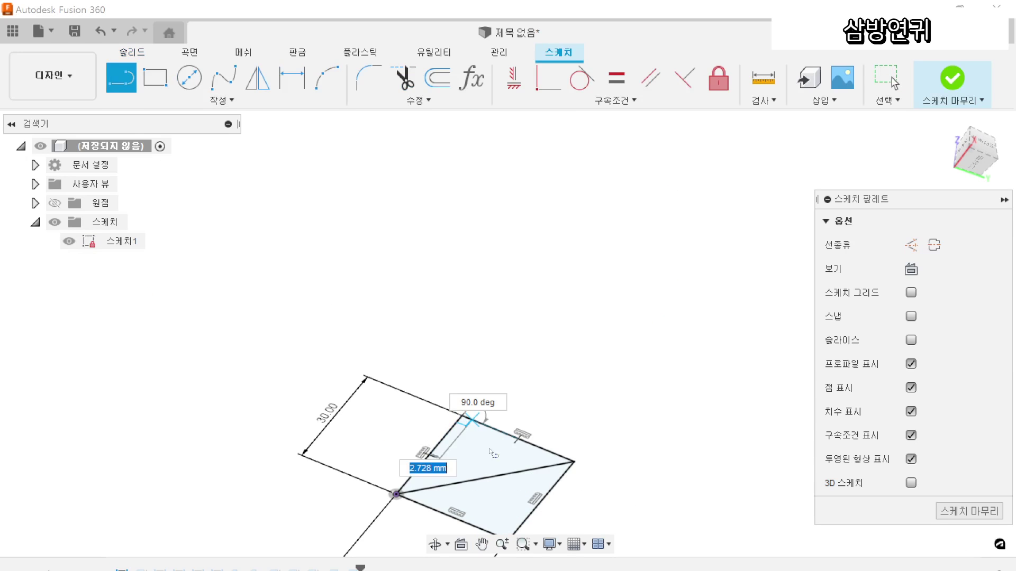
{"action": "middle_click_drag", "start_coordinate": [507, 532], "coordinate": [491, 454]}
{"action": "left_click", "coordinate": [493, 462]}
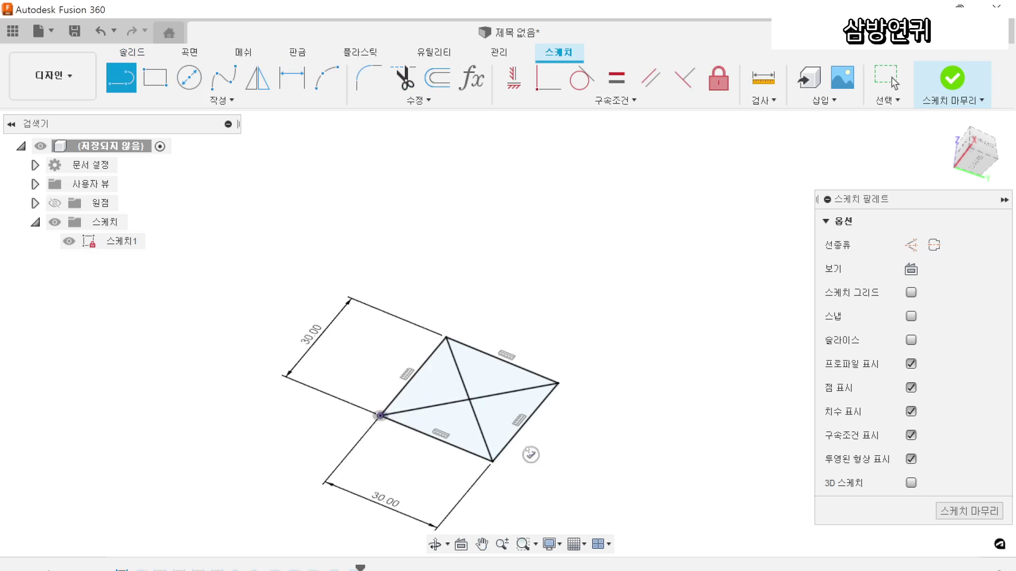
{"action": "left_click", "coordinate": [986, 509]}
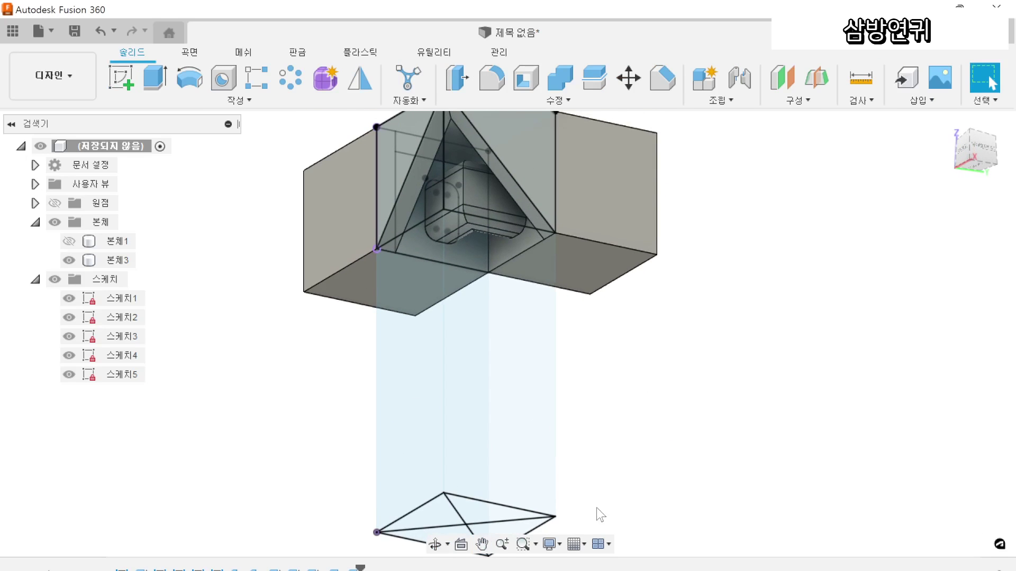
Split the joined rail body 본체3 with Split Body, using the new diagonal of 스케치1 as the extended splitting tool
{"action": "left_click", "coordinate": [559, 100]}
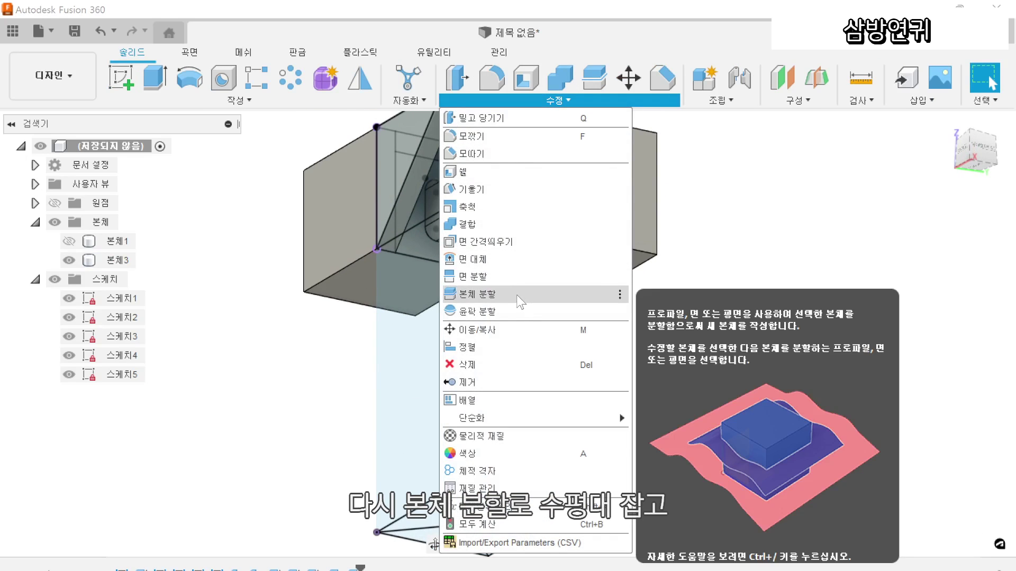
{"action": "left_click", "coordinate": [516, 295]}
{"action": "left_click", "coordinate": [601, 265]}
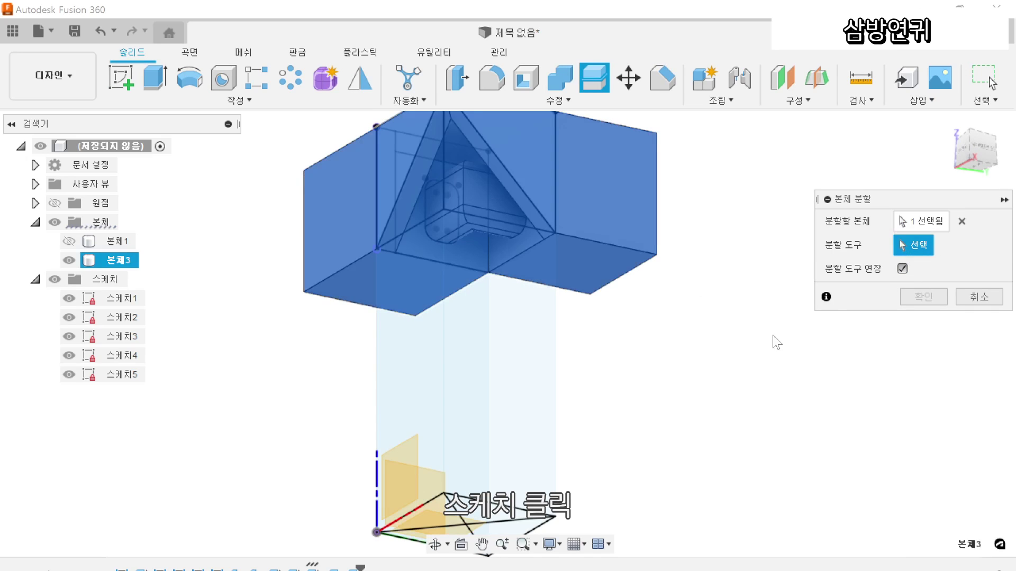
{"action": "left_click", "coordinate": [462, 518]}
{"action": "middle_click_drag", "start_coordinate": [605, 340], "coordinate": [586, 446], "text": "shift"}
{"action": "left_click", "coordinate": [933, 298]}
Hide all five sketches, 스케치1 to 스케치5, and show the post body 본체1 with the two rails
{"action": "middle_click_drag", "start_coordinate": [802, 387], "coordinate": [431, 440], "text": "shift"}
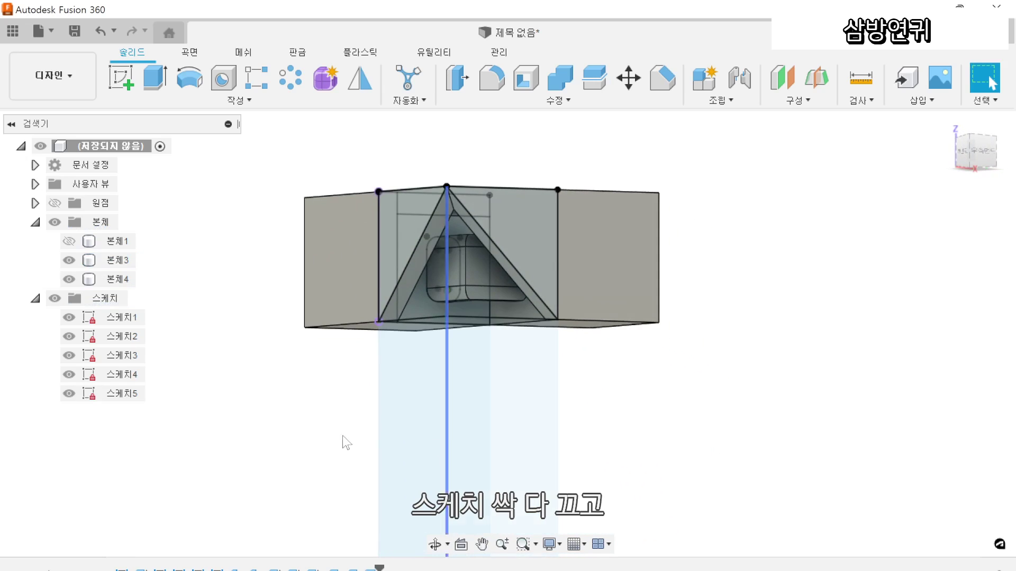
{"action": "left_click", "coordinate": [68, 317]}
{"action": "left_click", "coordinate": [69, 336]}
{"action": "left_click", "coordinate": [69, 356]}
{"action": "left_click", "coordinate": [69, 375]}
{"action": "left_click", "coordinate": [68, 394]}
{"action": "middle_click_drag", "start_coordinate": [256, 393], "coordinate": [195, 373], "text": "shift"}
{"action": "left_click", "coordinate": [69, 241]}
{"action": "middle_click_drag", "start_coordinate": [317, 370], "coordinate": [408, 395], "text": "shift"}
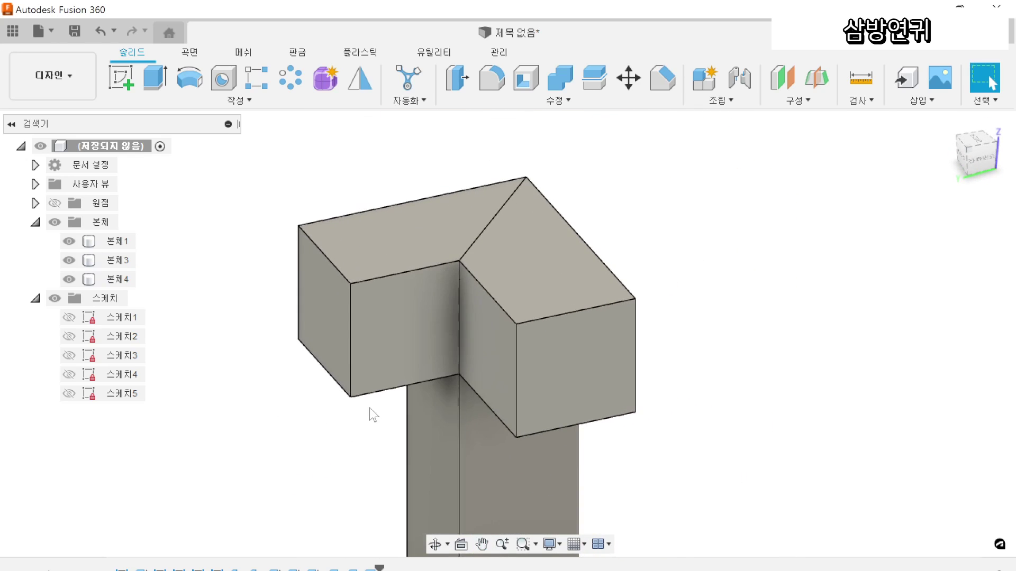
Toggle the visibility of the post and rails to isolate 본체4 and inspect its tenon and miter faces
{"action": "left_click", "coordinate": [111, 279], "text": "ctrl"}
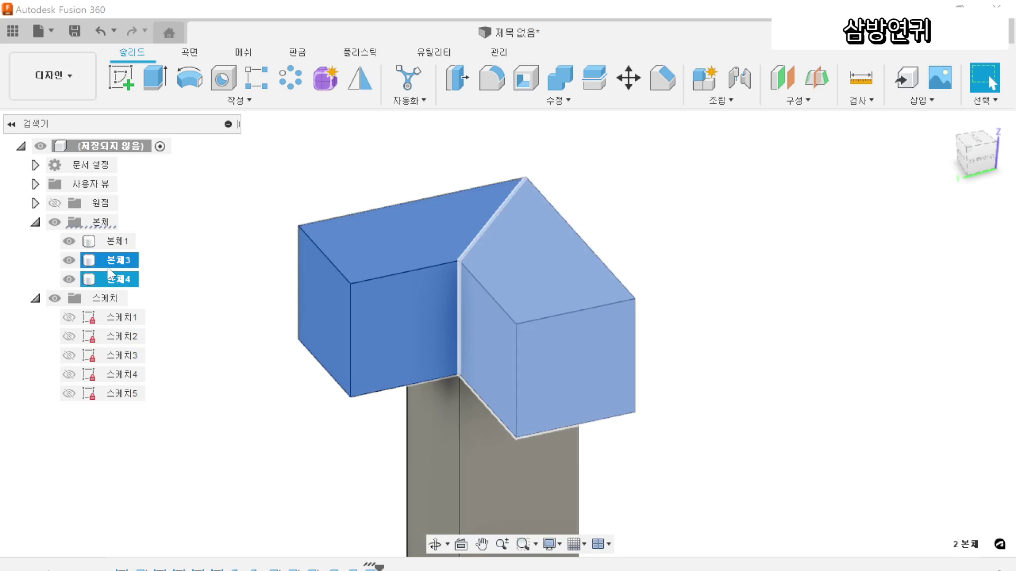
{"action": "left_click", "coordinate": [68, 259]}
{"action": "left_click", "coordinate": [218, 289]}
{"action": "middle_click_drag", "start_coordinate": [293, 355], "coordinate": [399, 417], "text": "shift"}
{"action": "left_click", "coordinate": [69, 260]}
{"action": "left_click", "coordinate": [70, 277]}
{"action": "left_click", "coordinate": [69, 242]}
{"action": "left_click", "coordinate": [70, 259]}
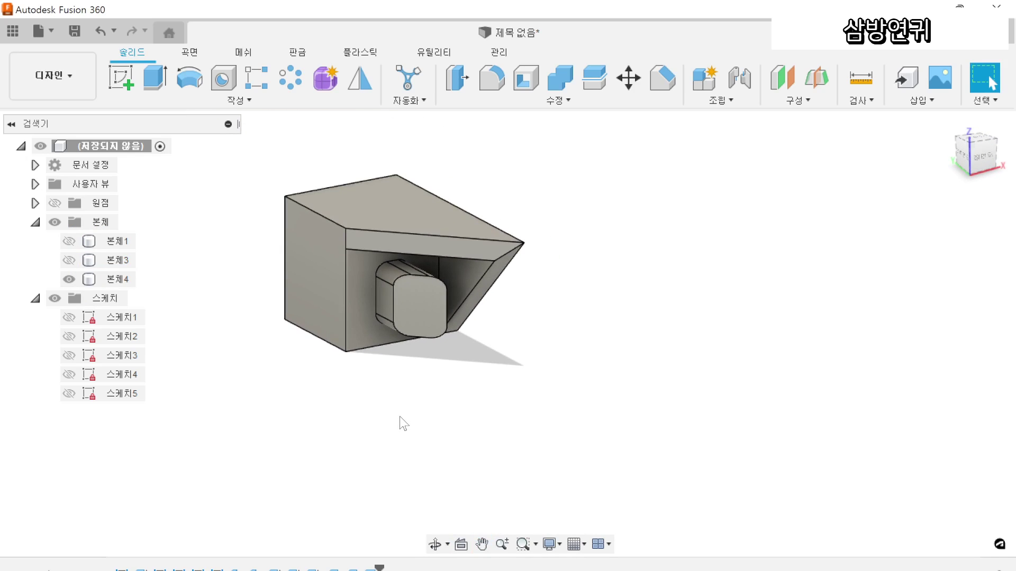
{"action": "middle_click_drag", "start_coordinate": [333, 406], "coordinate": [353, 407], "text": "shift"}
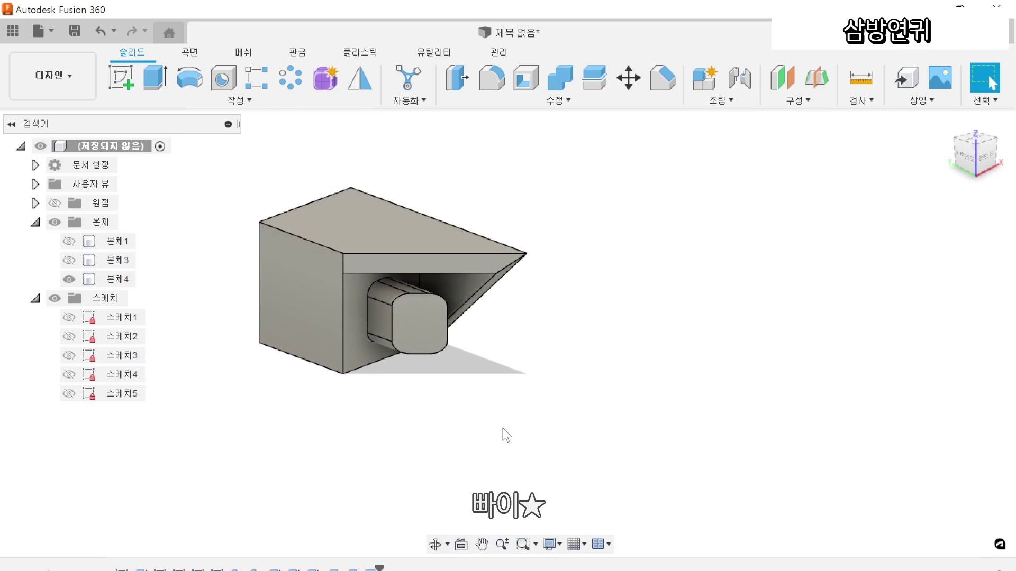